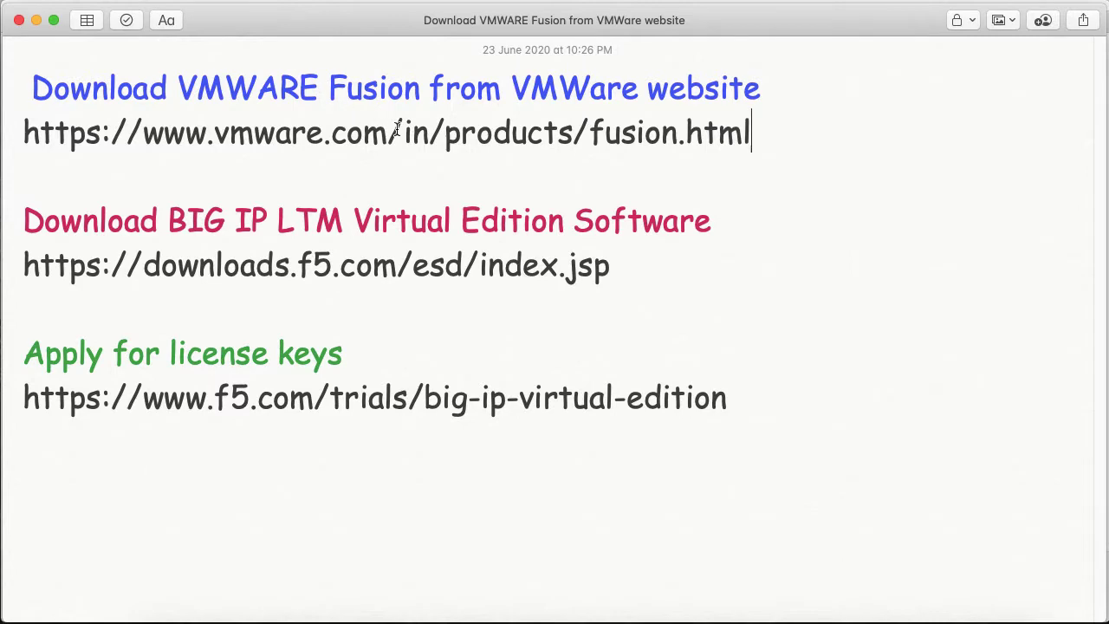
Search Google for 'vmware fusion' in Safari
click(332, 619)
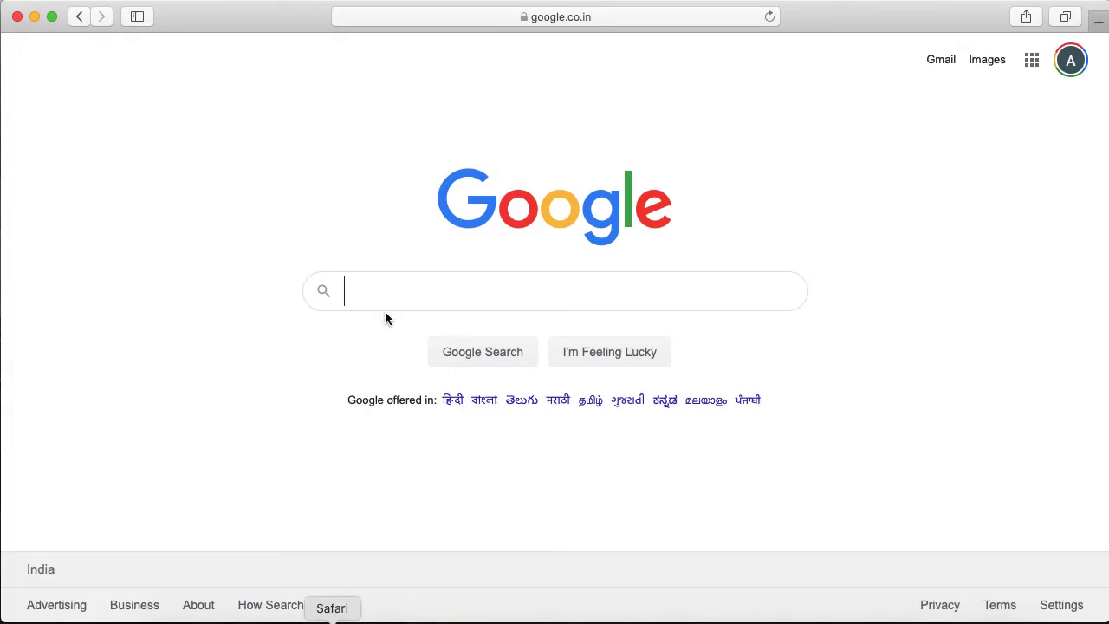
text(vmware fi)
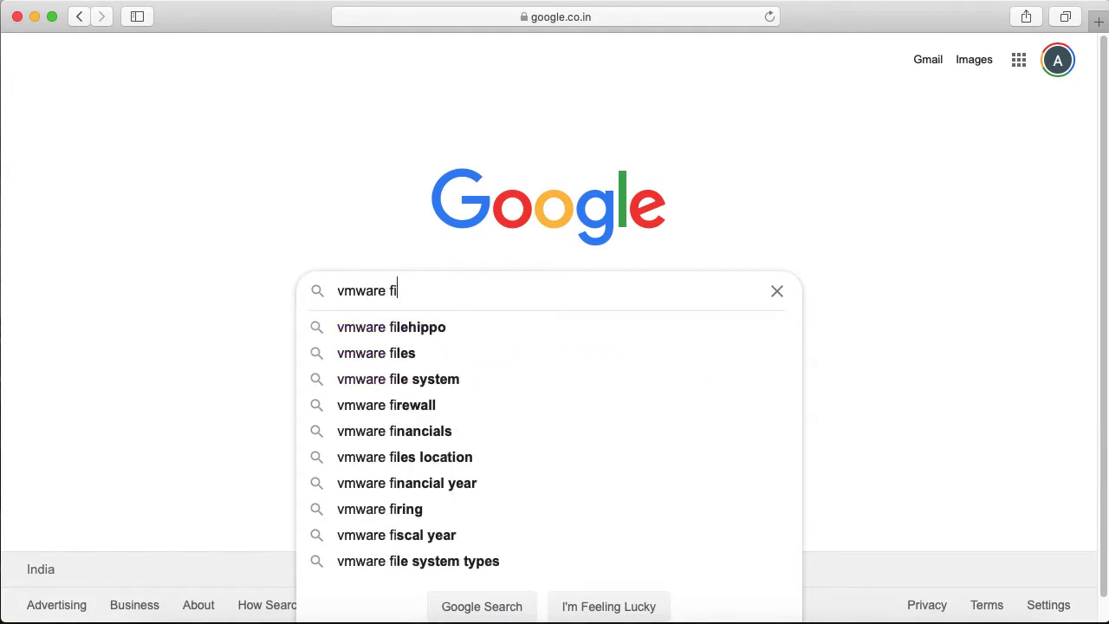
key(BackSpace)
text(usion)
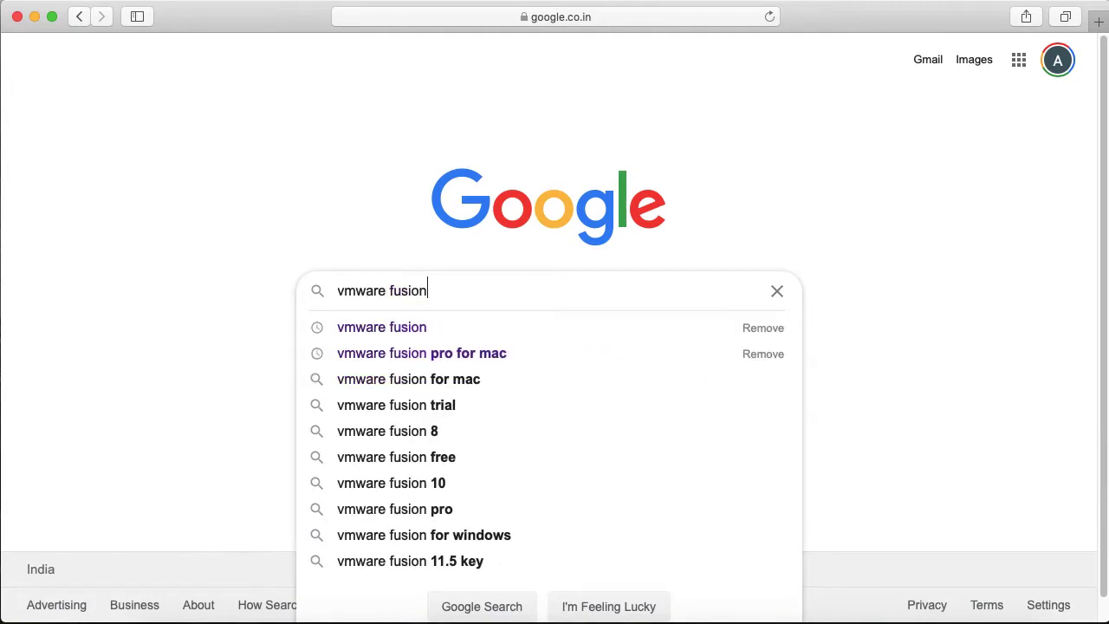
key(Return)
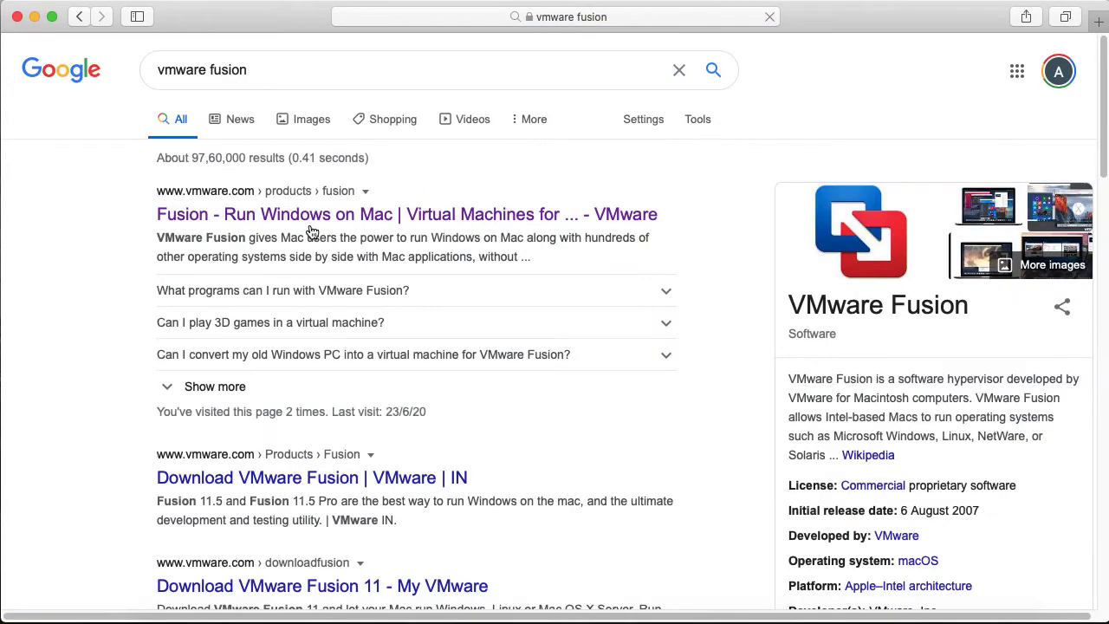
Open the VMware Fusion product page from the search results
click(188, 204)
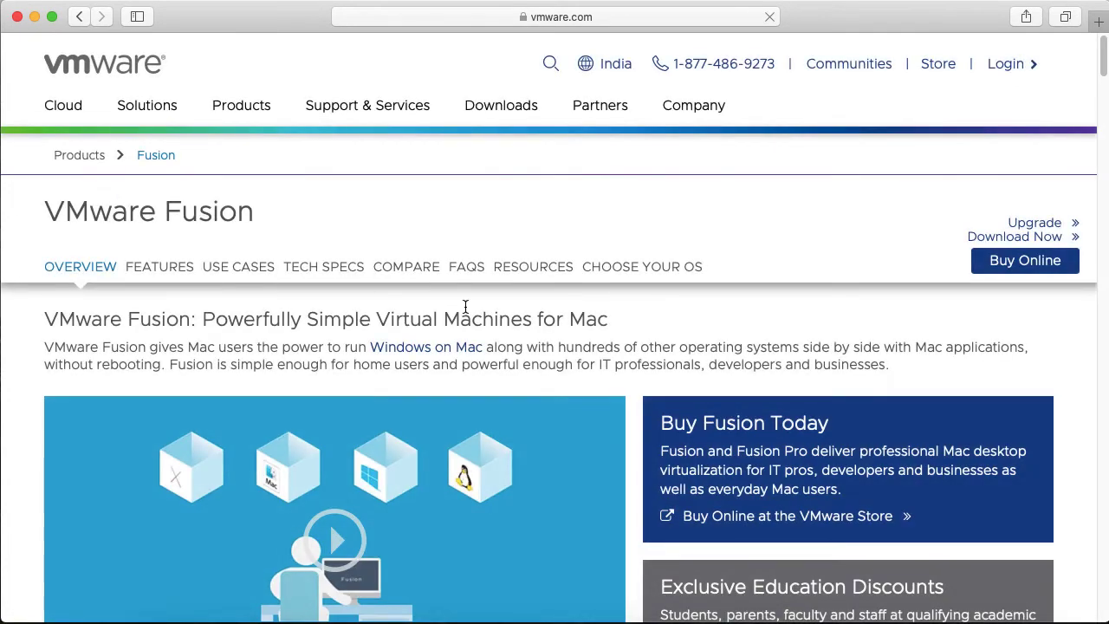
drag(44, 210, 254, 212)
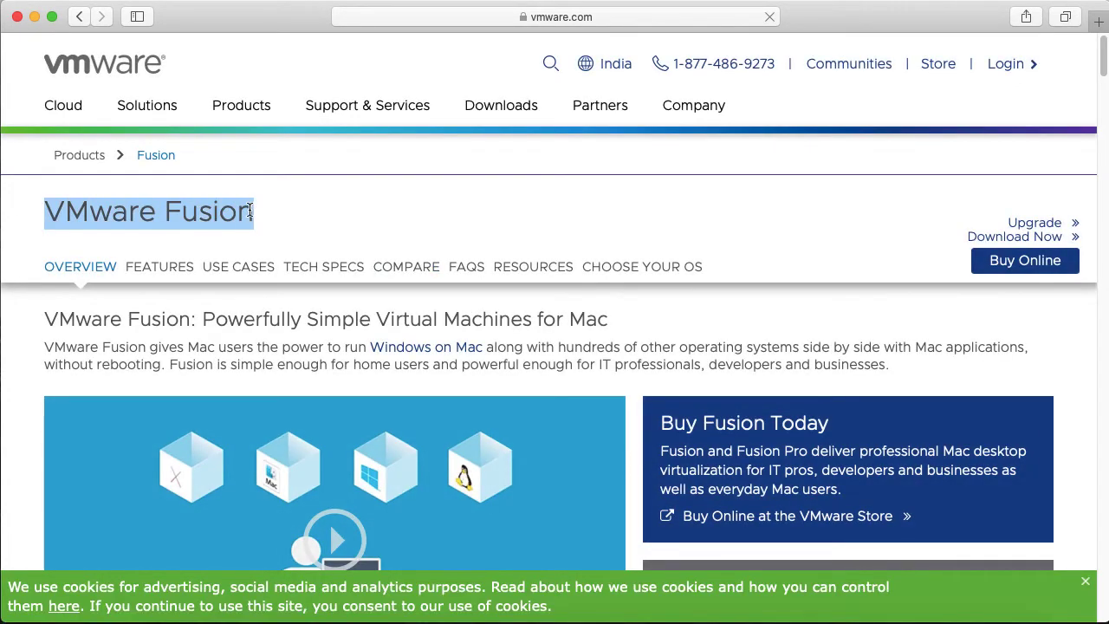
click(376, 228)
click(649, 24)
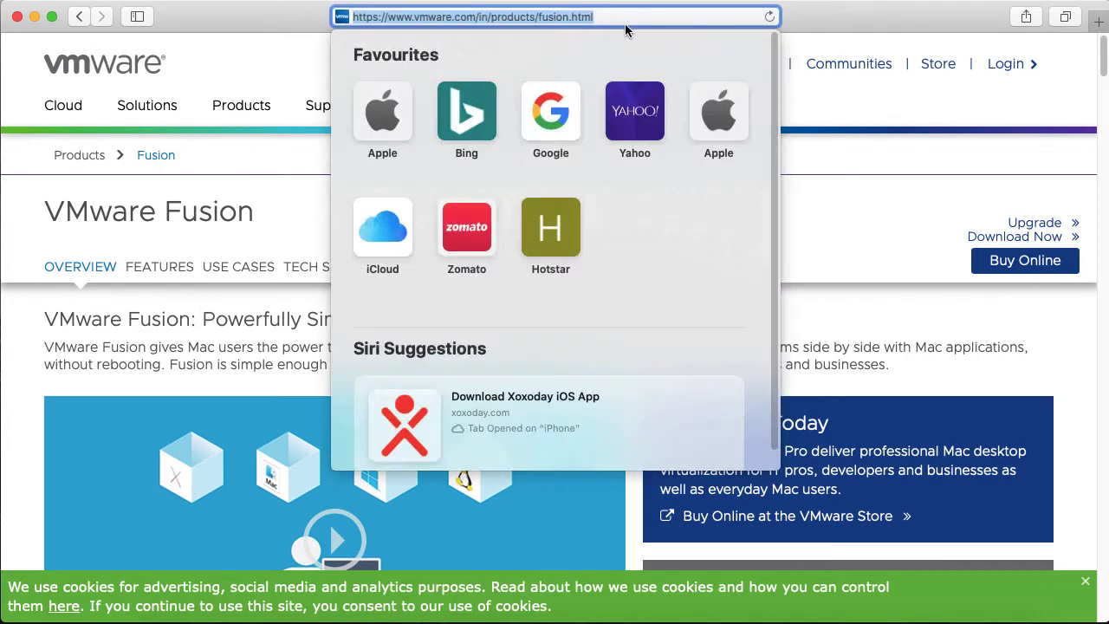
key(Escape)
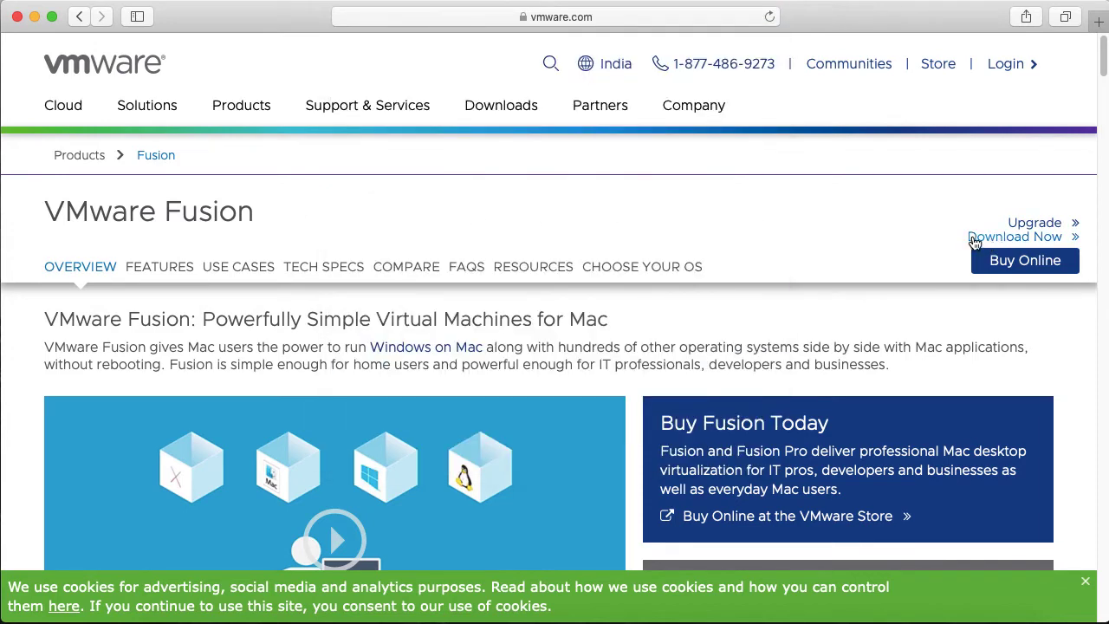
Start the VMware Fusion 11.5 download in a new tab, then stop it in Downloads
click(991, 238)
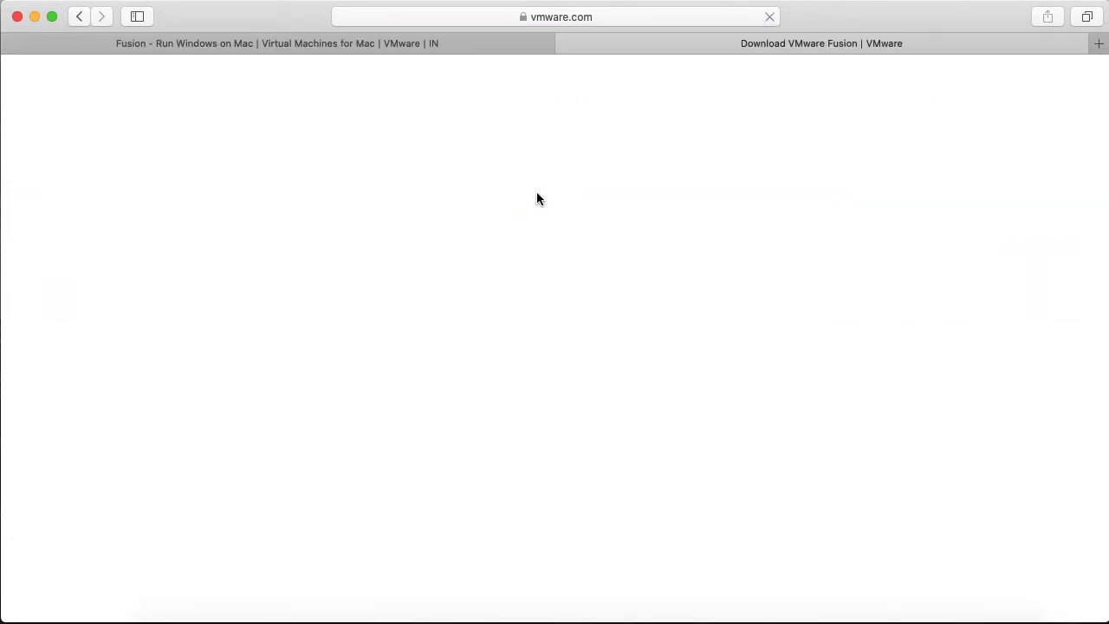
scroll(509, 326, down, 10)
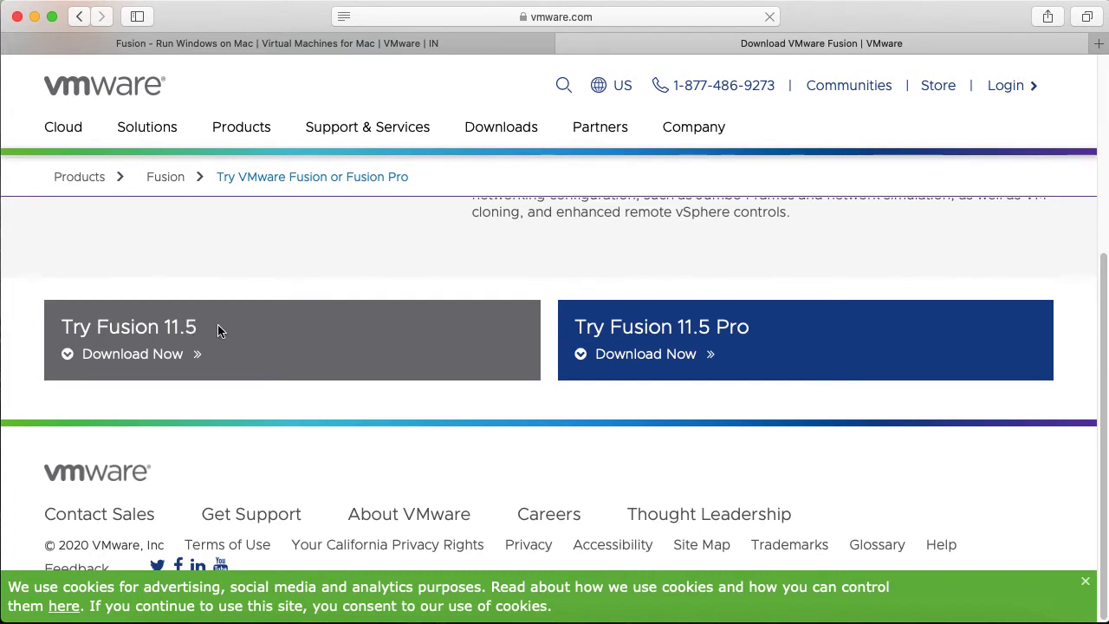
click(665, 360)
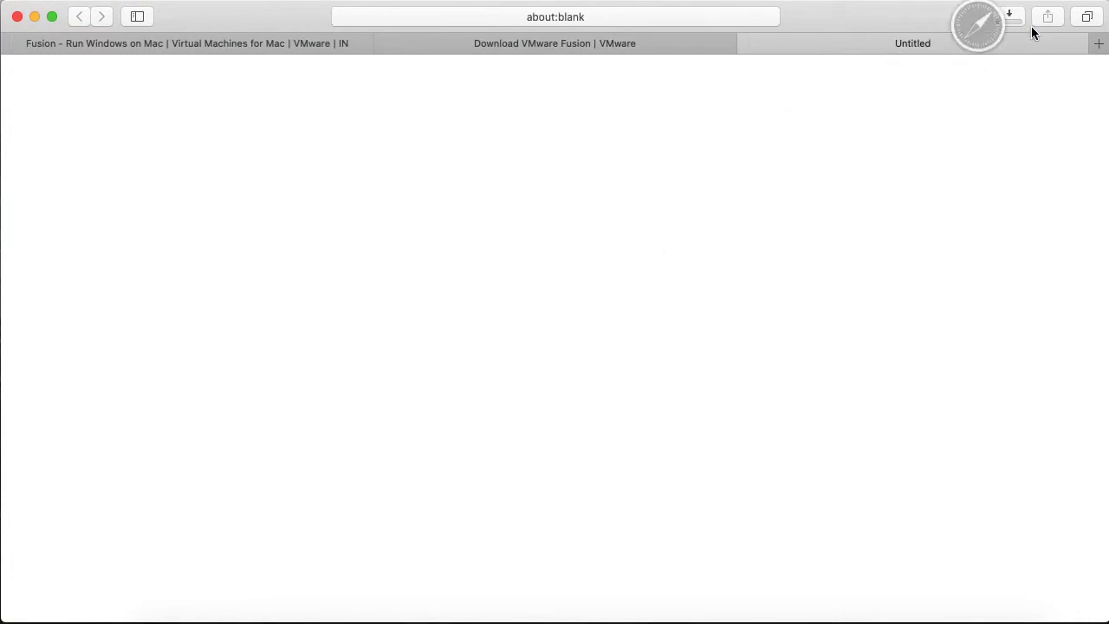
click(1010, 16)
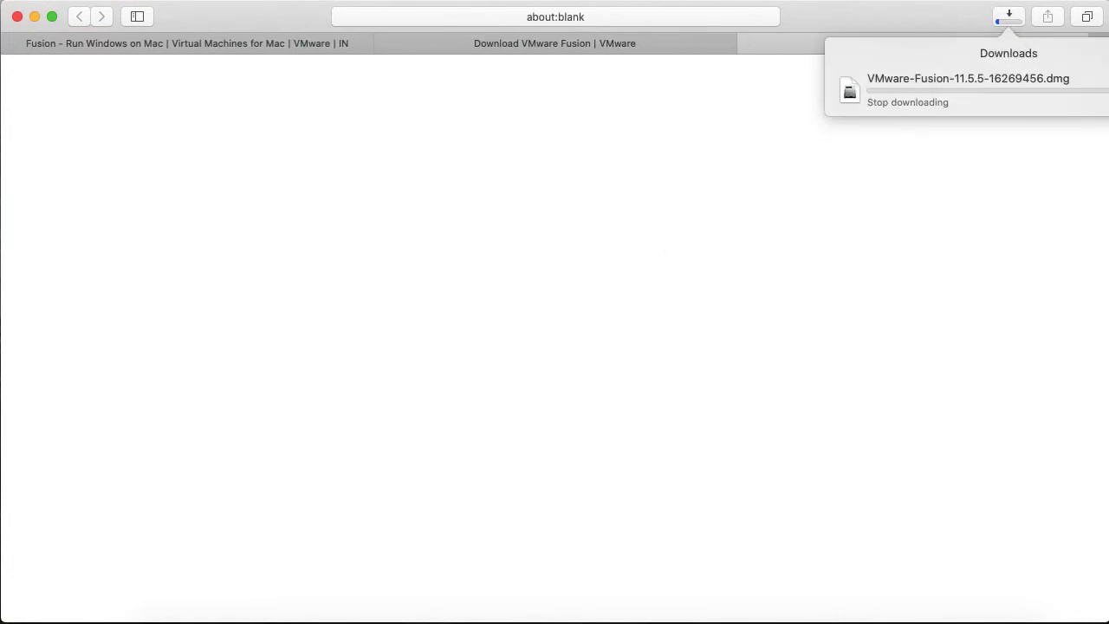
click(1098, 90)
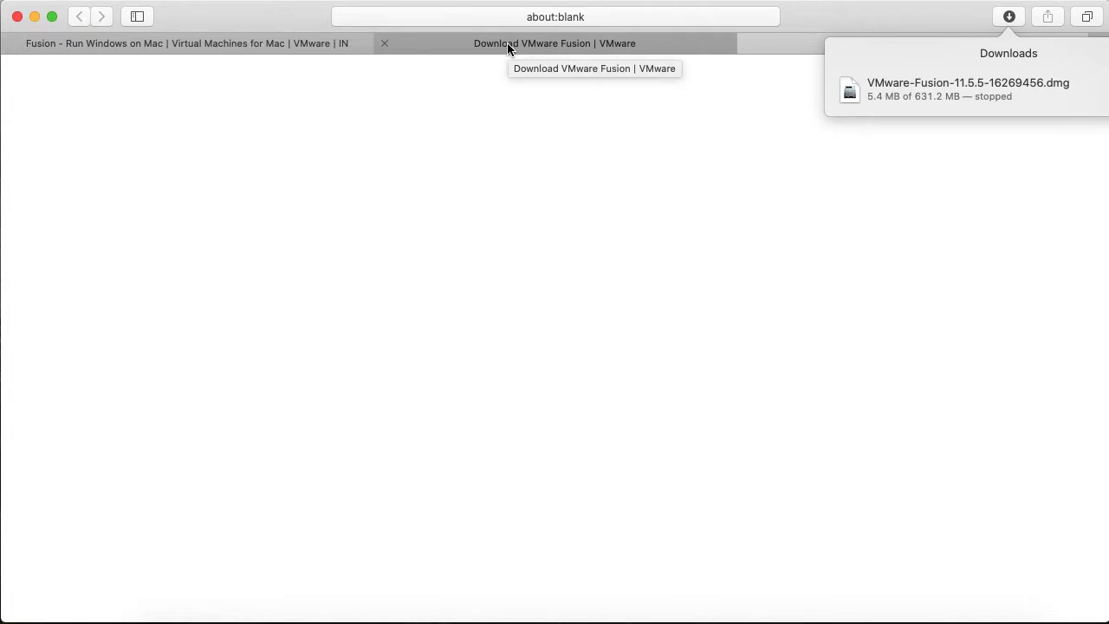
Close the download and blank tabs, then check the BIG-IP downloads link in Notes
click(506, 42)
click(386, 43)
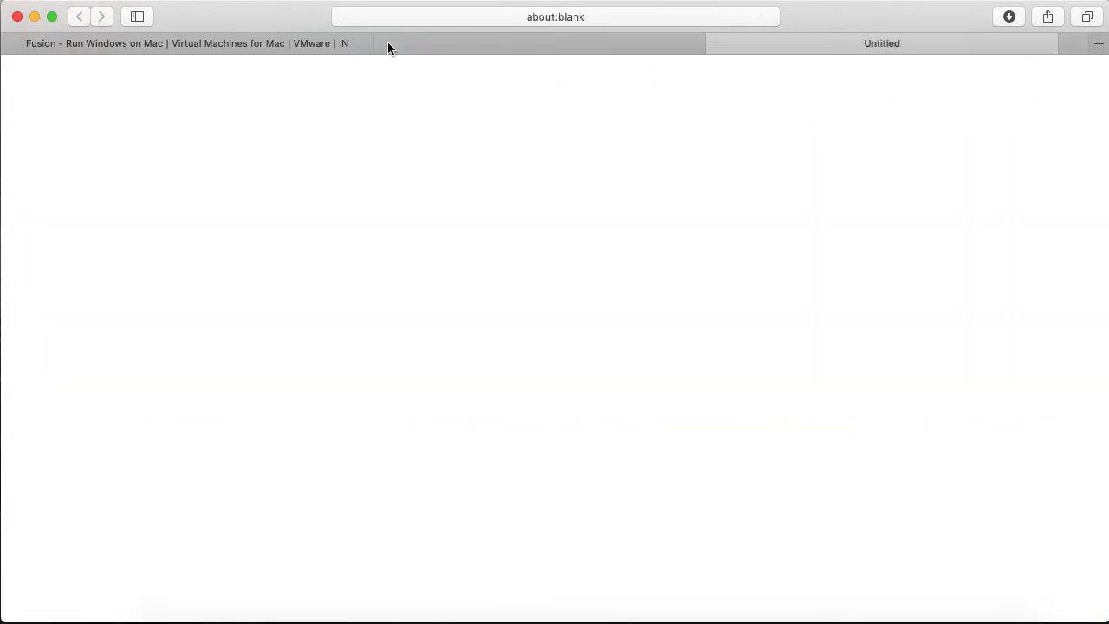
click(384, 43)
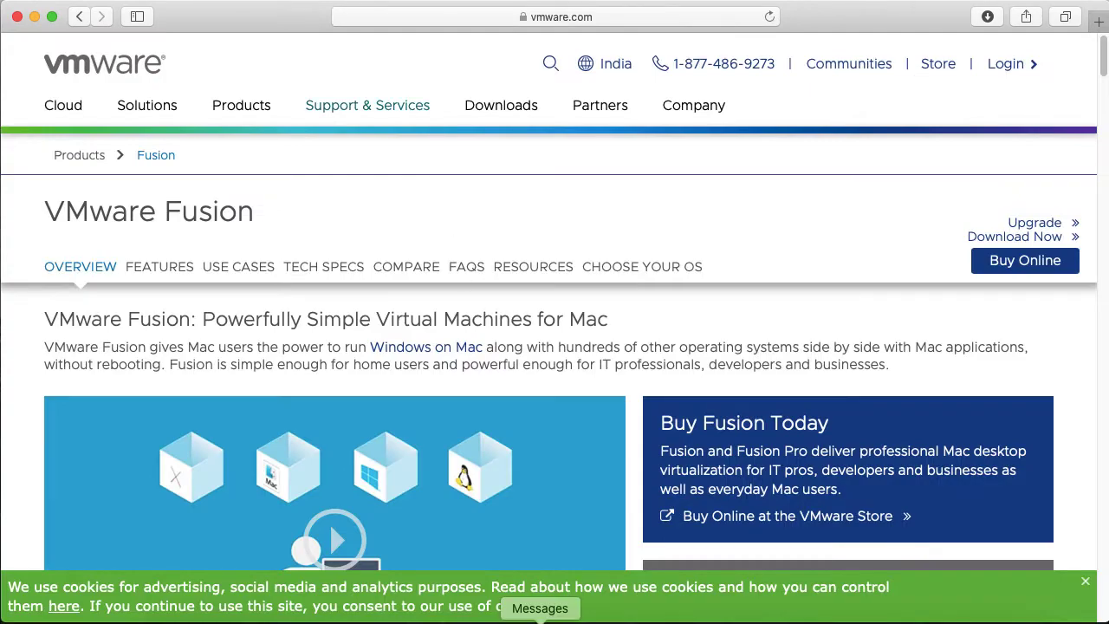
click(384, 618)
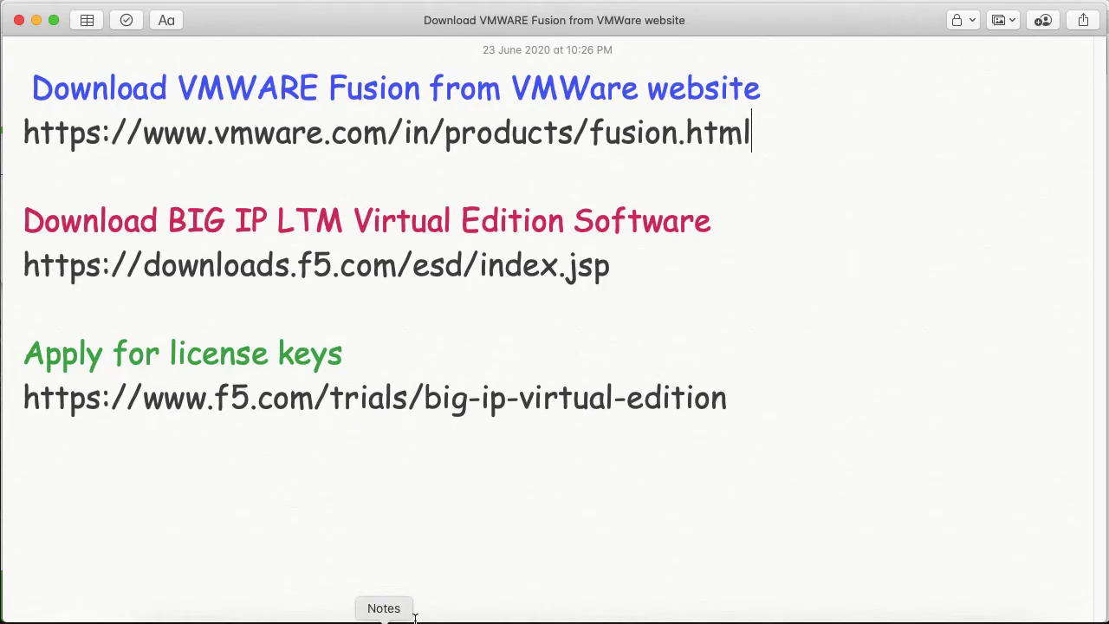
click(267, 256)
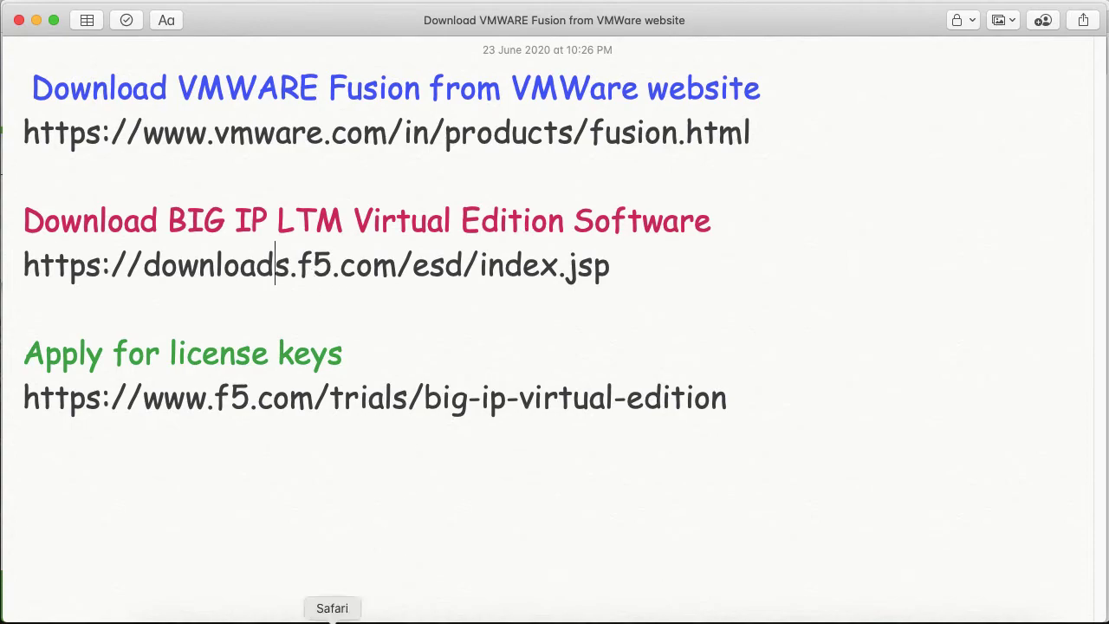
click(331, 619)
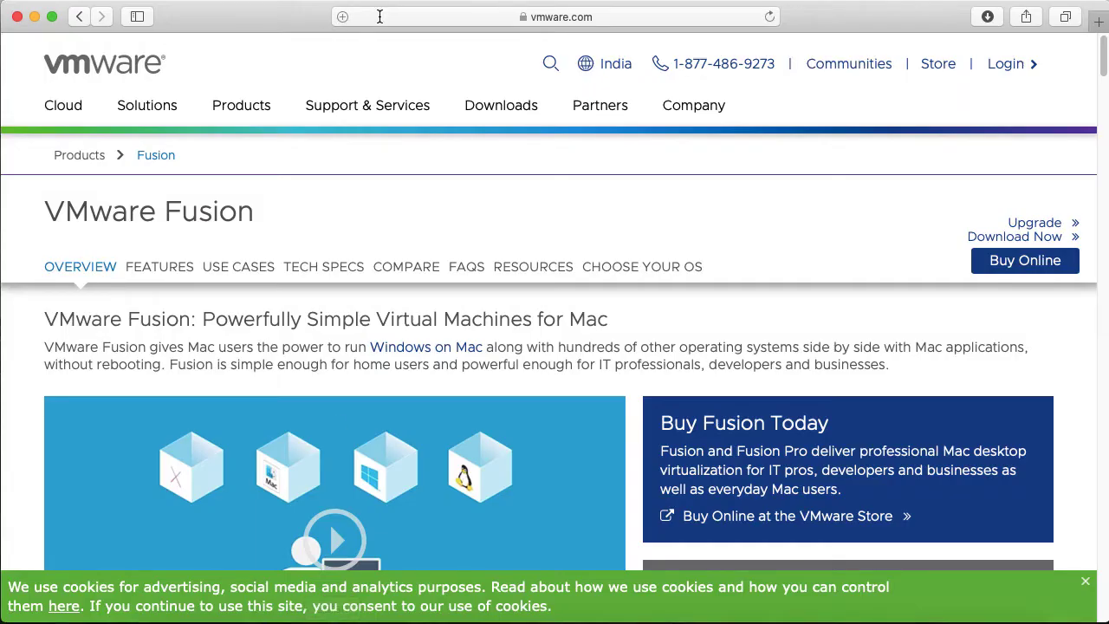
Go to the F5 Downloads Overview page at downloads.f5.com
click(376, 15)
key(BackSpace)
text(ht)
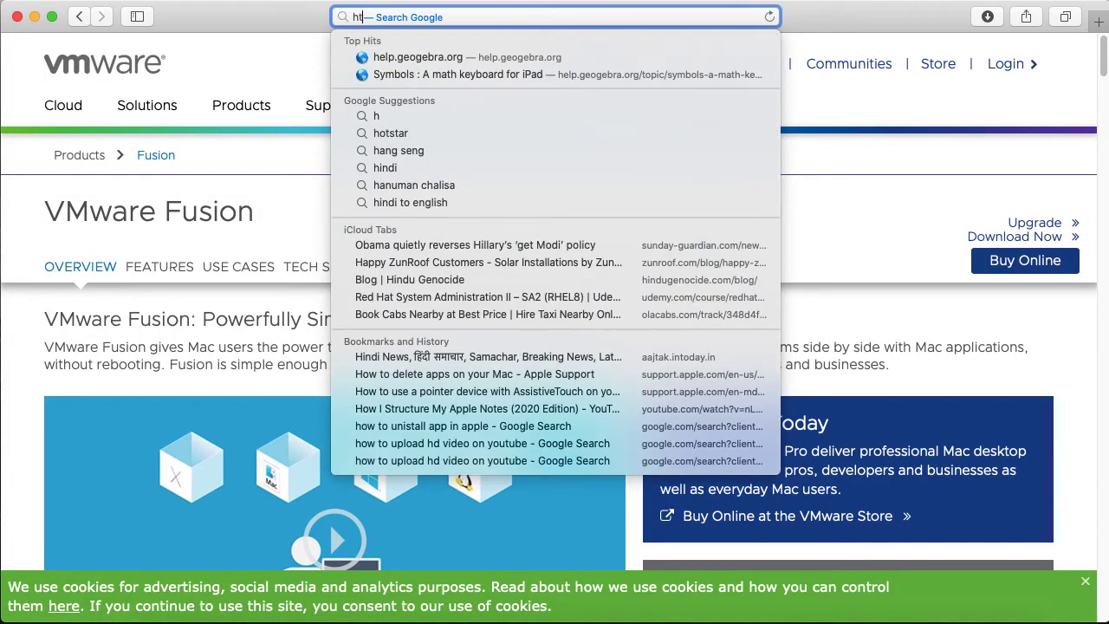
text(tps://w)
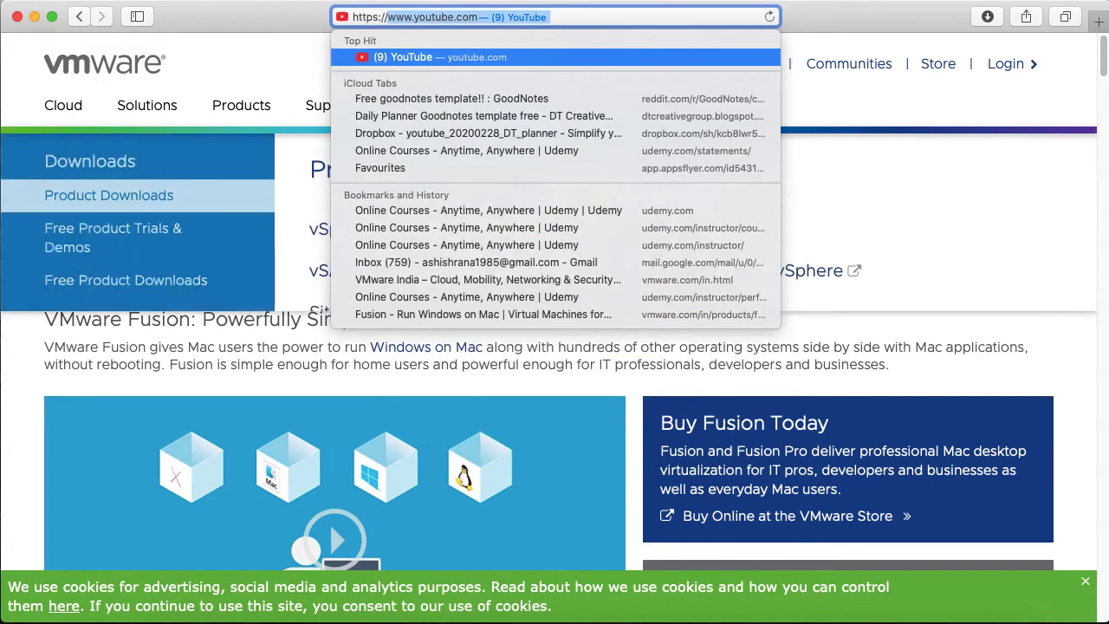
text(w)
key(BackSpace)
key(BackSpace)
key(BackSpace)
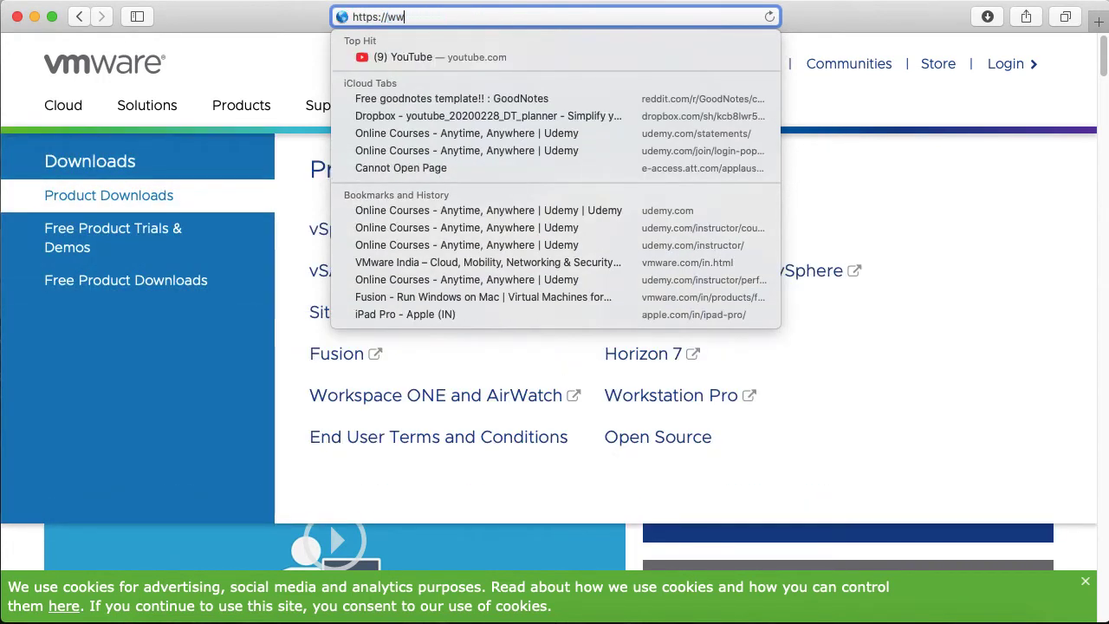
text(downlo)
key(BackSpace)
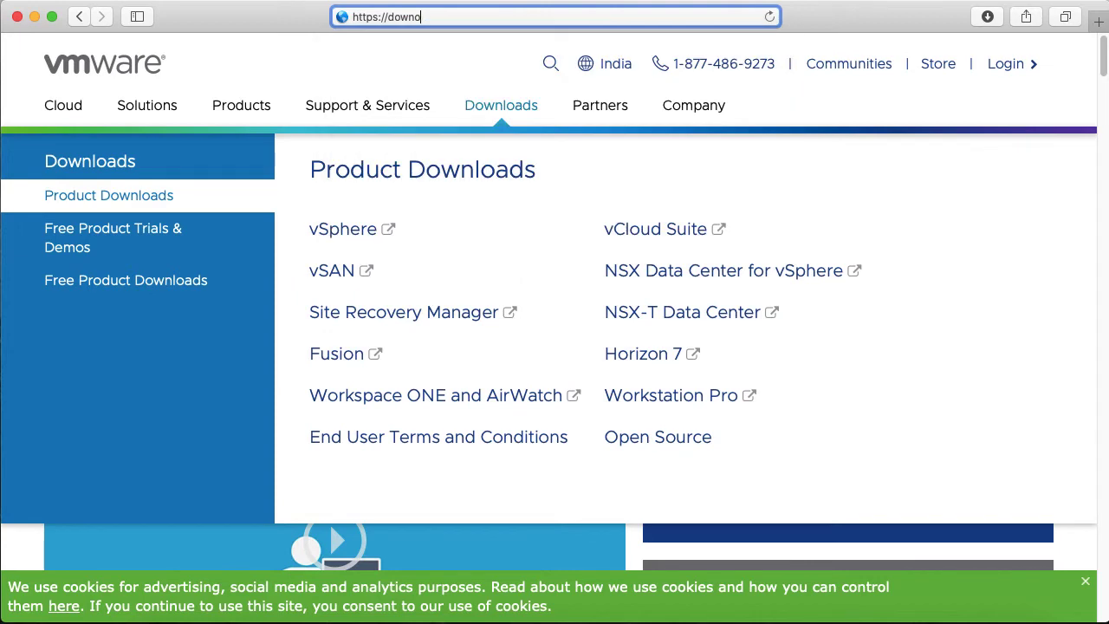
text(ads)
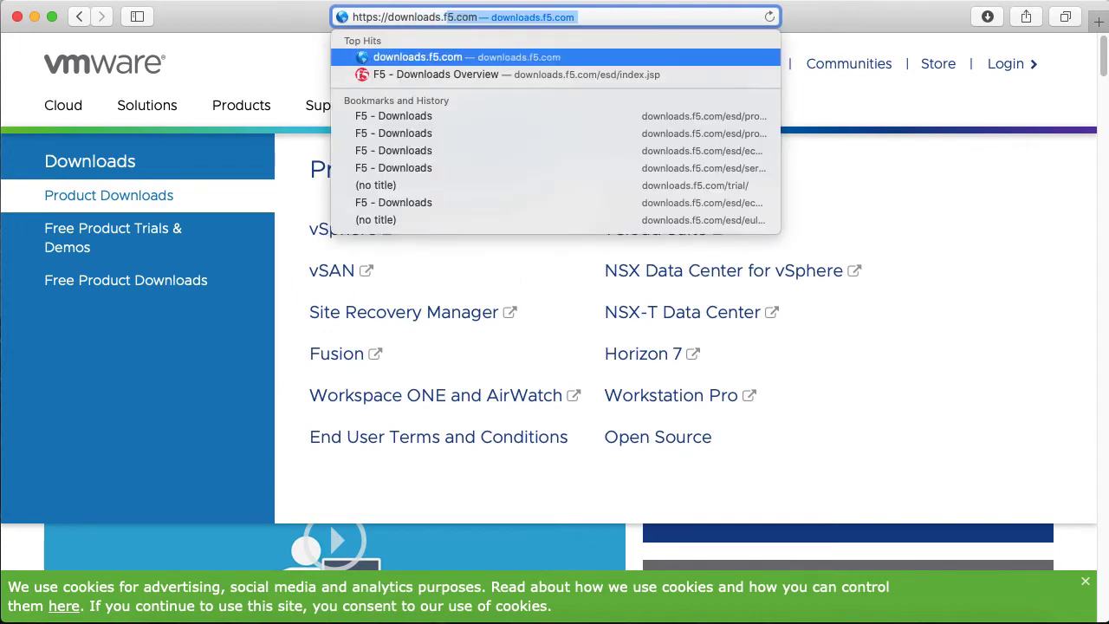
text(.f5.com)
key(Return)
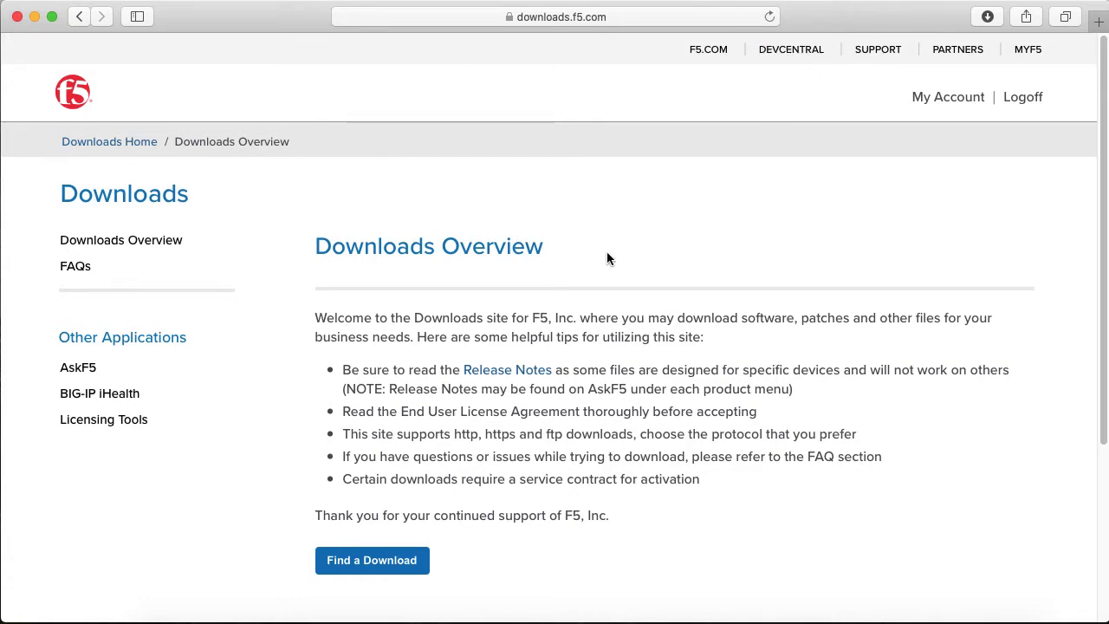
Open the BIG-IP v13.x / Virtual Edition with TMOS product line from the product list
click(382, 560)
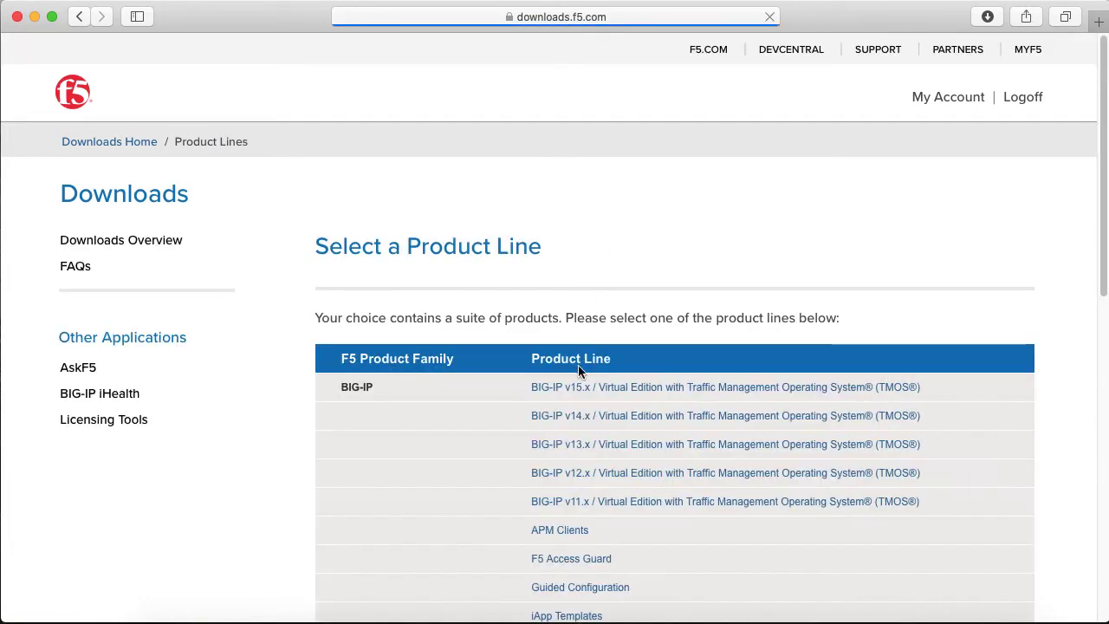
scroll(460, 358, down, 3)
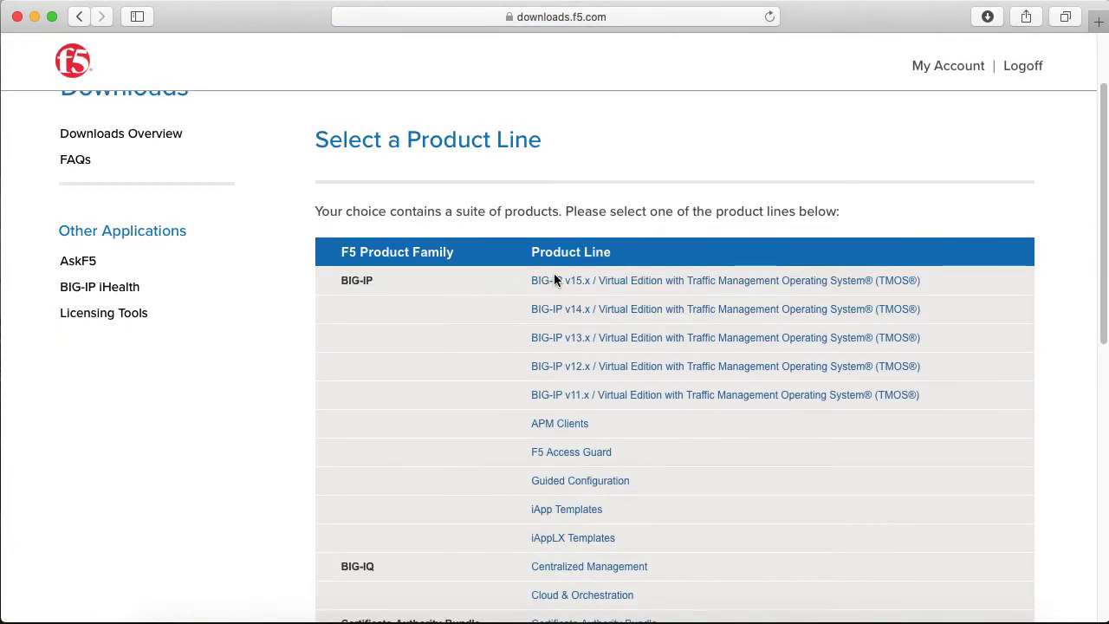
scroll(500, 322, down, 2)
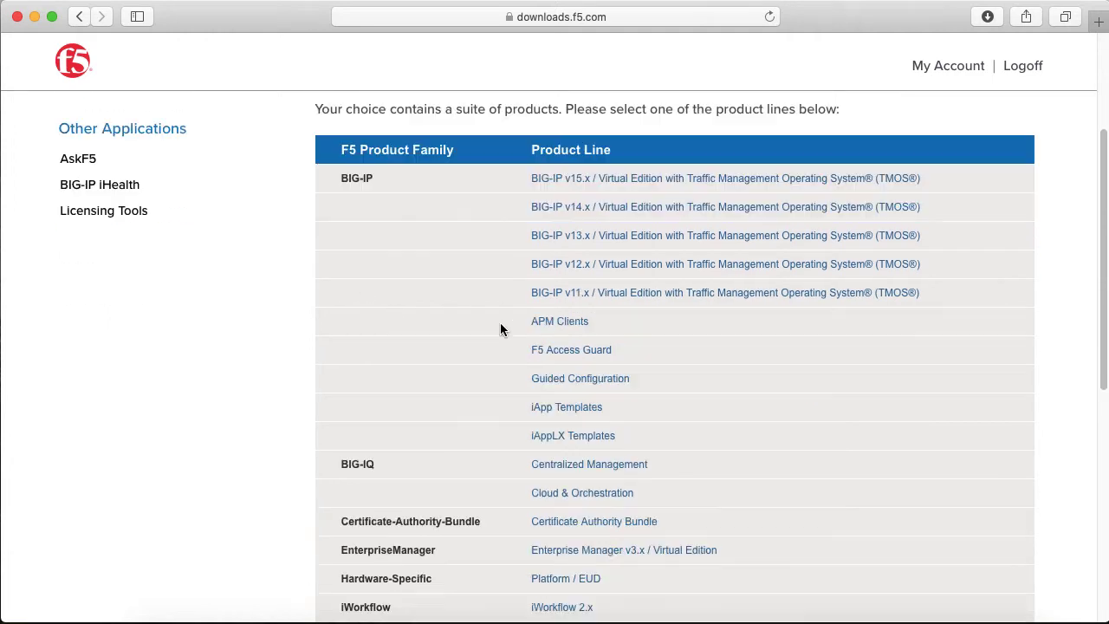
scroll(500, 322, up, 3)
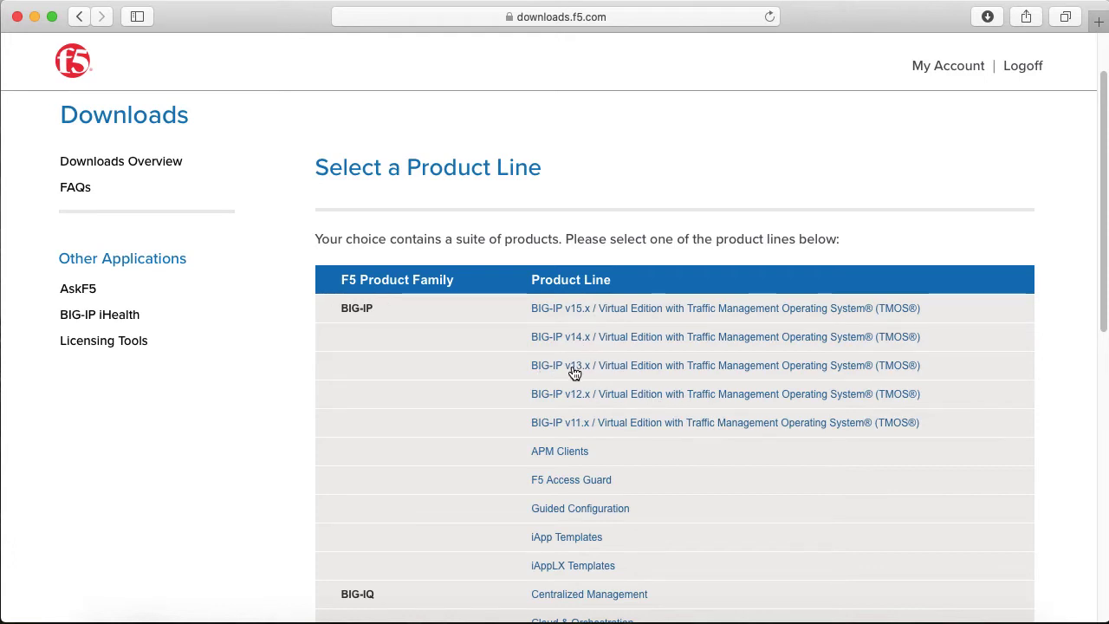
click(615, 370)
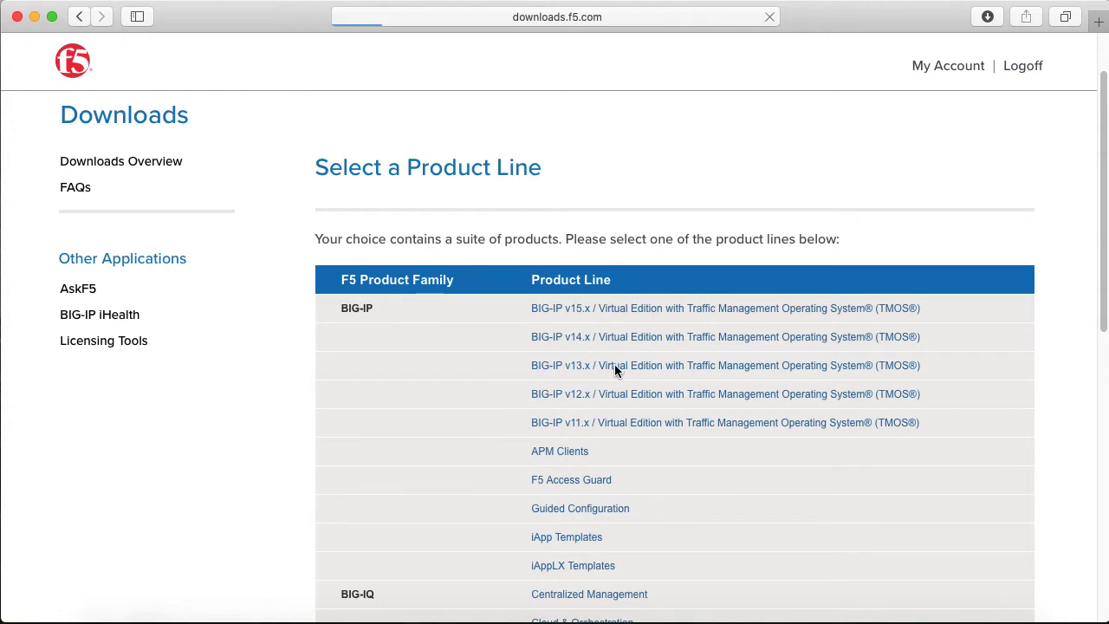
scroll(537, 372, down, 5)
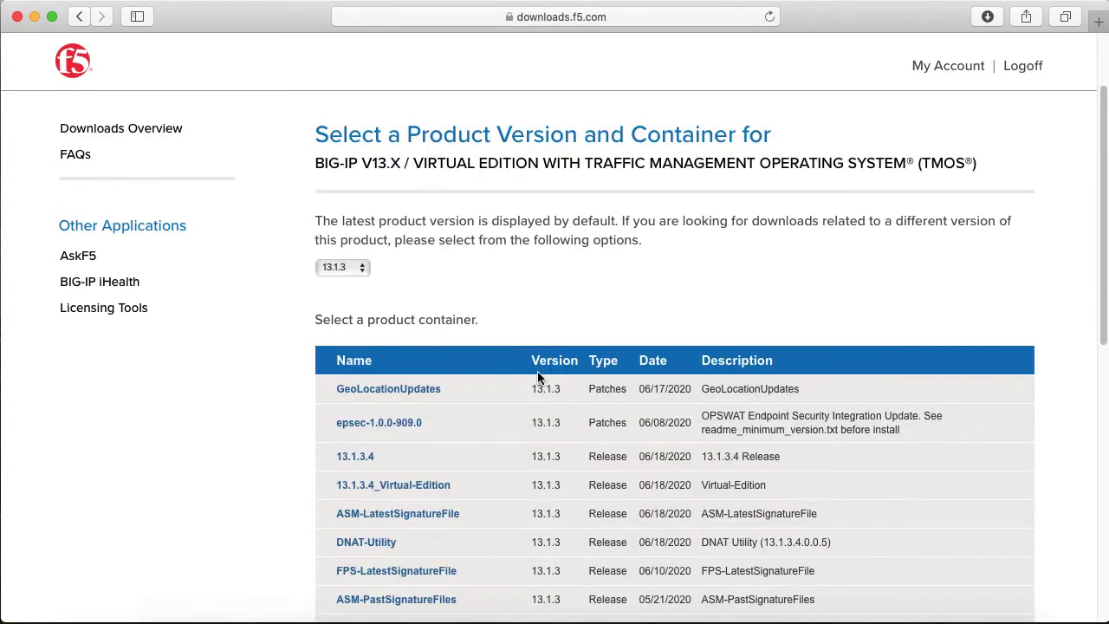
Open the 13.1.3.3_Virtual-Edition container and highlight the VMware ESX/i Server image description
scroll(488, 388, down, 2)
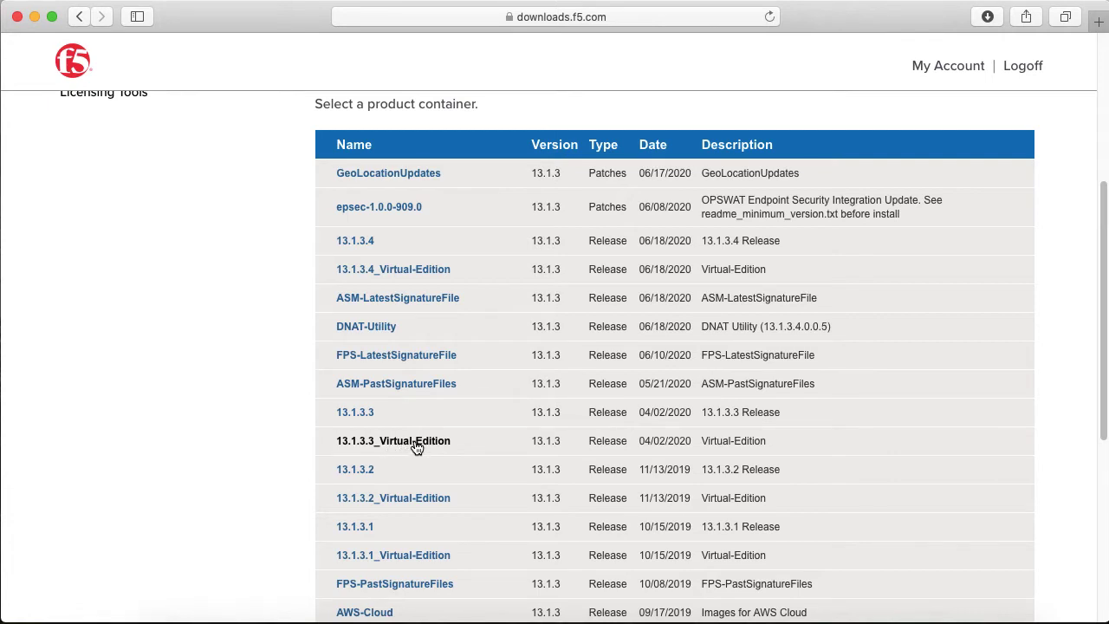
click(416, 443)
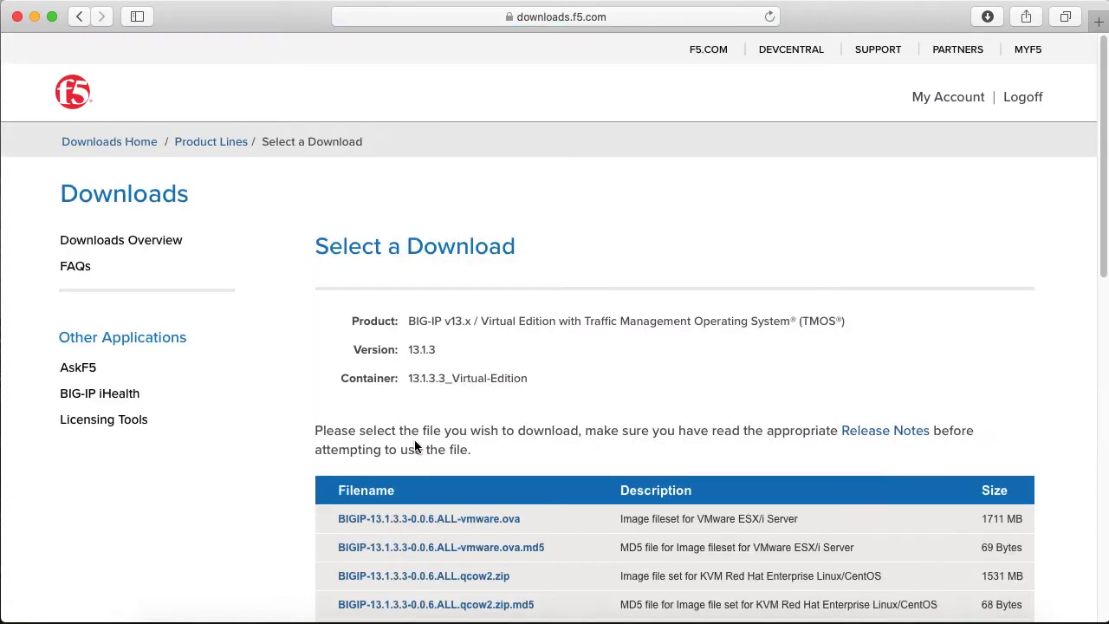
scroll(528, 414, down, 1)
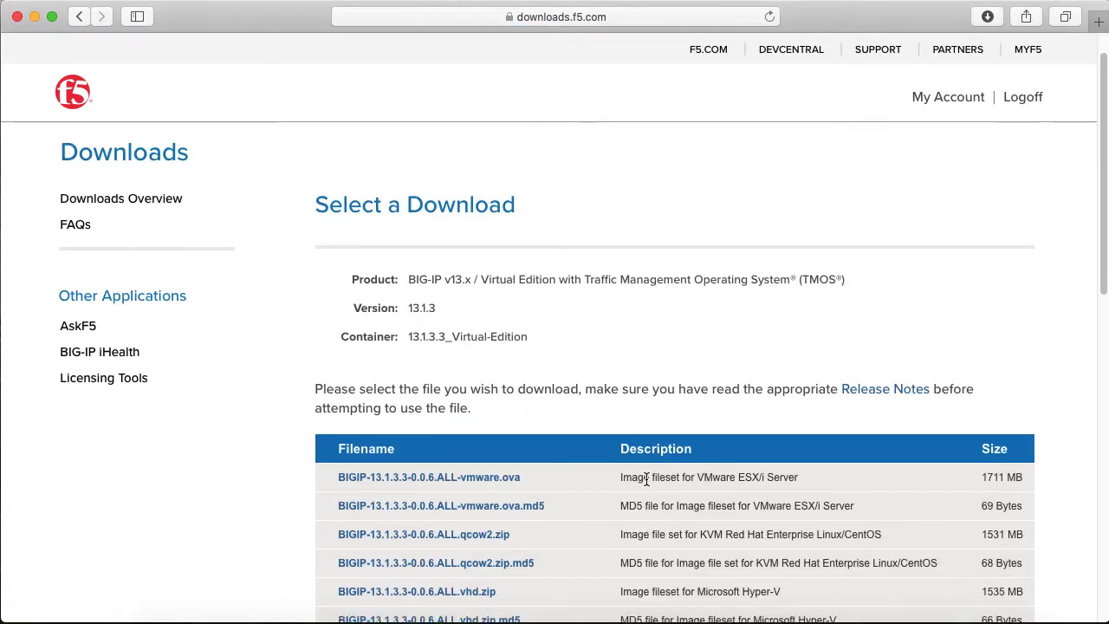
drag(624, 478, 797, 482)
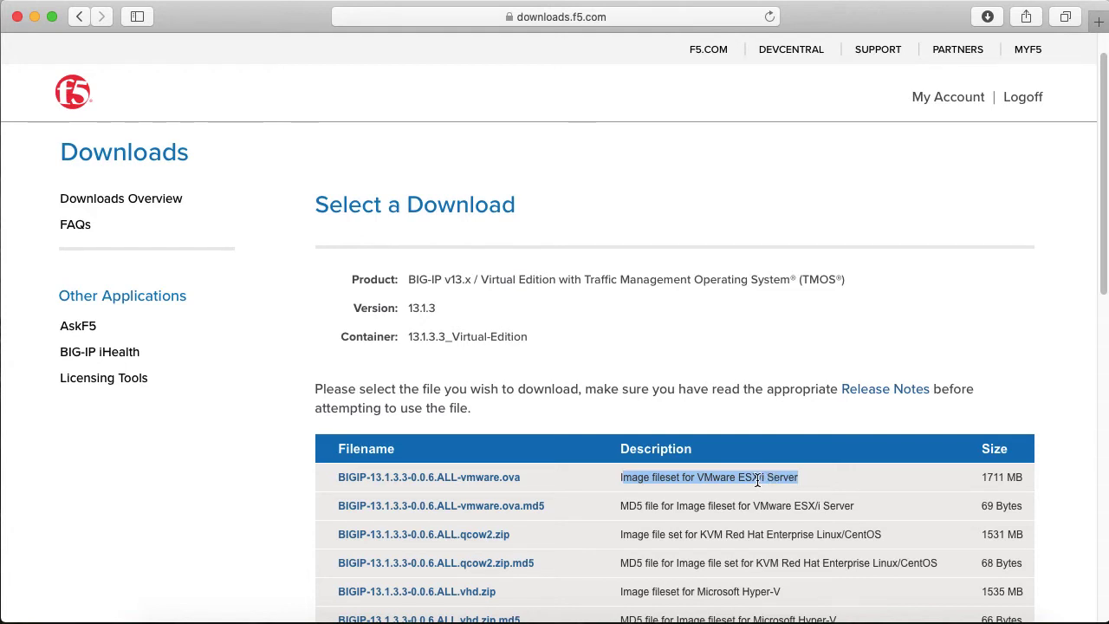
drag(822, 475, 619, 479)
click(666, 383)
Compare the Microsoft Hyper-V image description with the VMware ESX/i Server one
scroll(666, 385, down, 5)
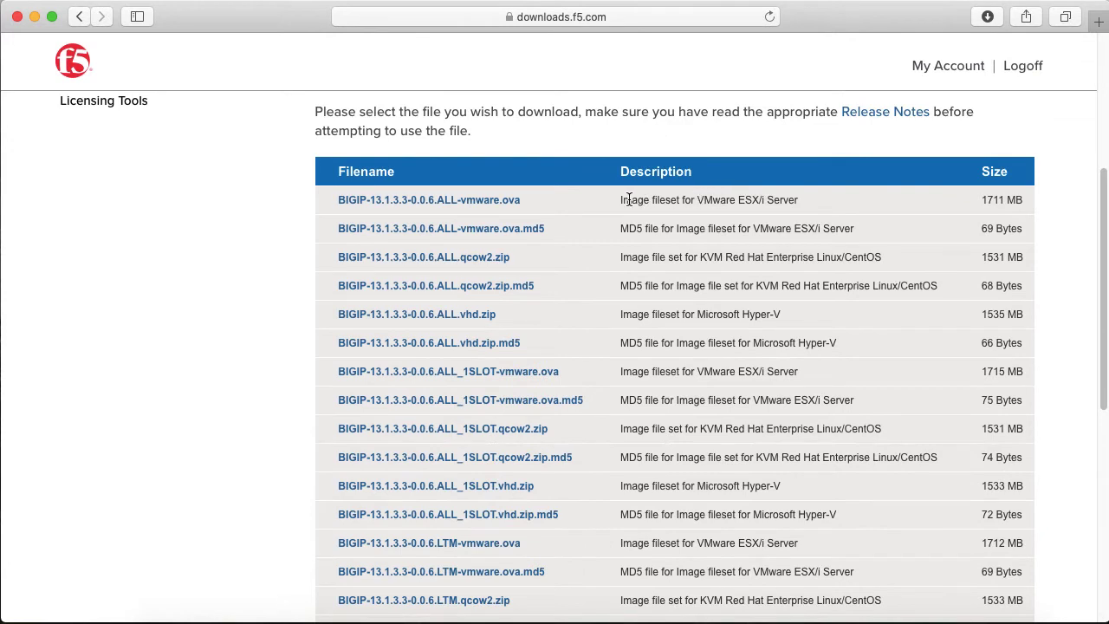
drag(621, 199, 789, 197)
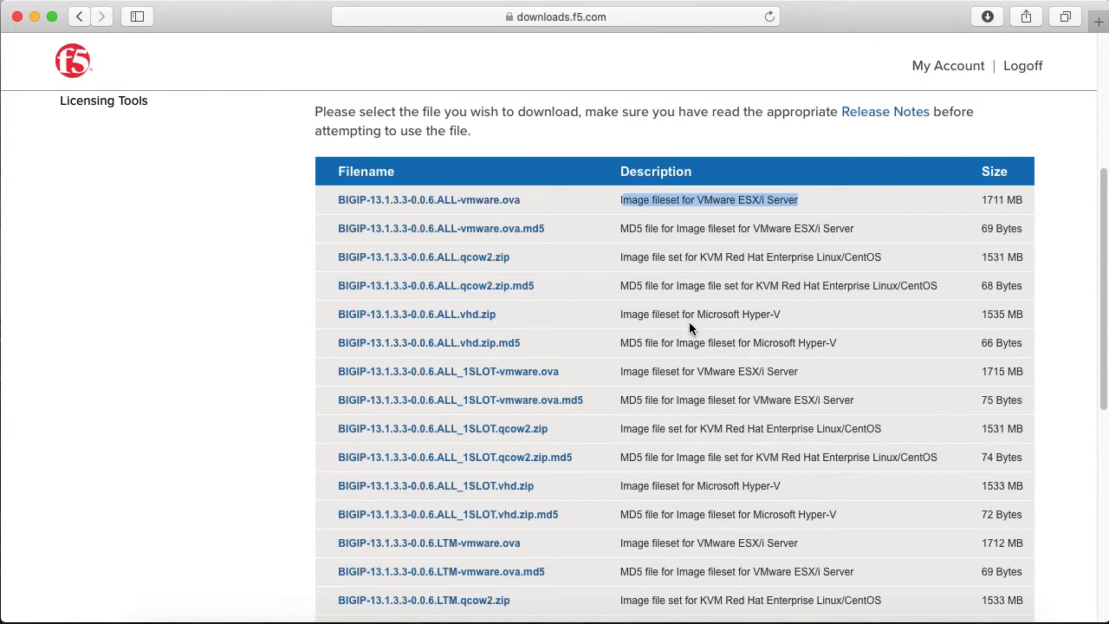
drag(622, 313, 786, 313)
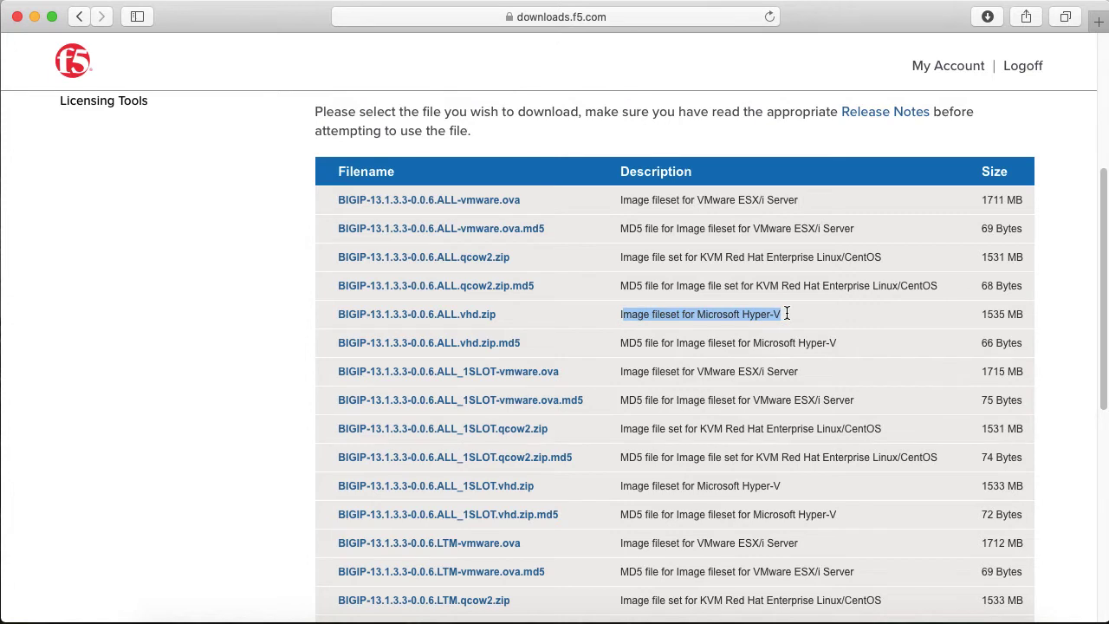
click(724, 303)
scroll(455, 337, up, 3)
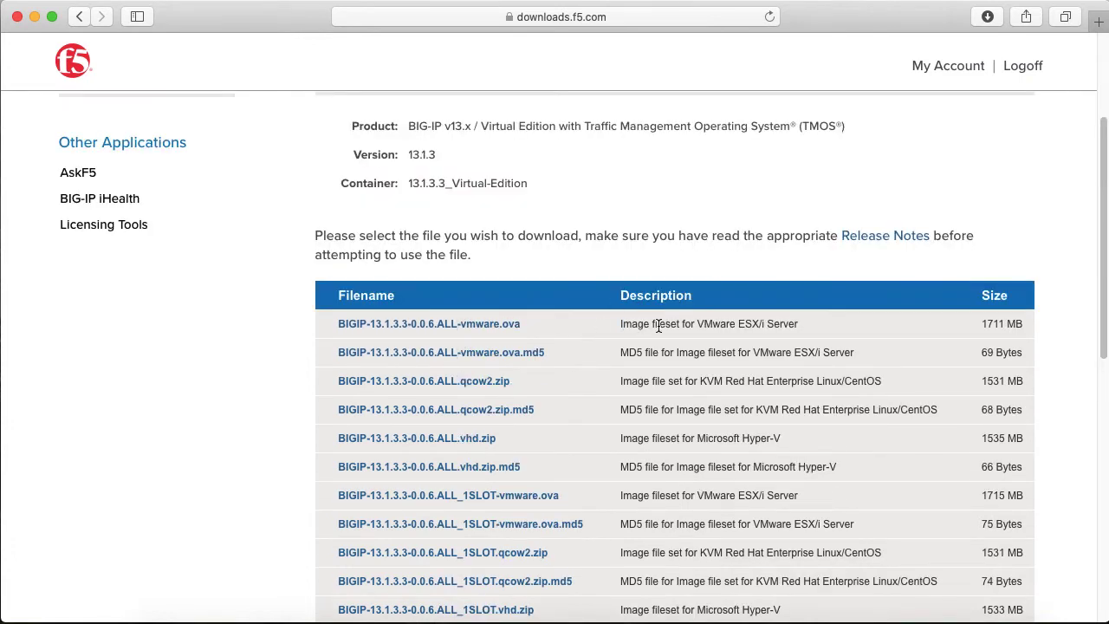
drag(798, 325, 503, 329)
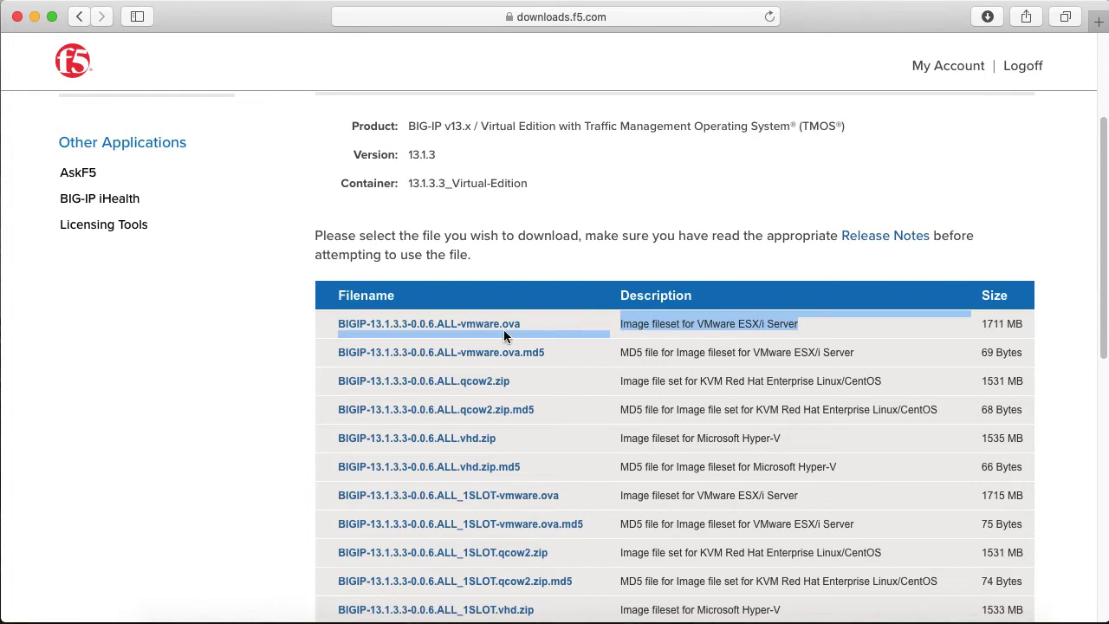
Start downloading BIGIP-13.1.3.3-0.0.6.ALL-vmware.ova from Singapore, then stop the download
click(448, 329)
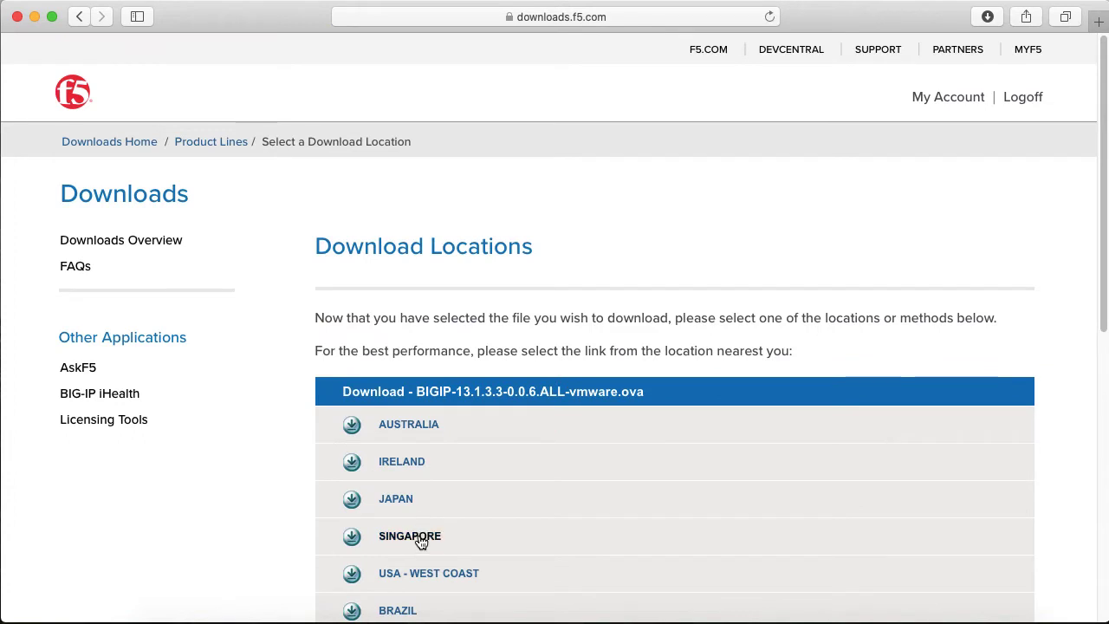
click(417, 537)
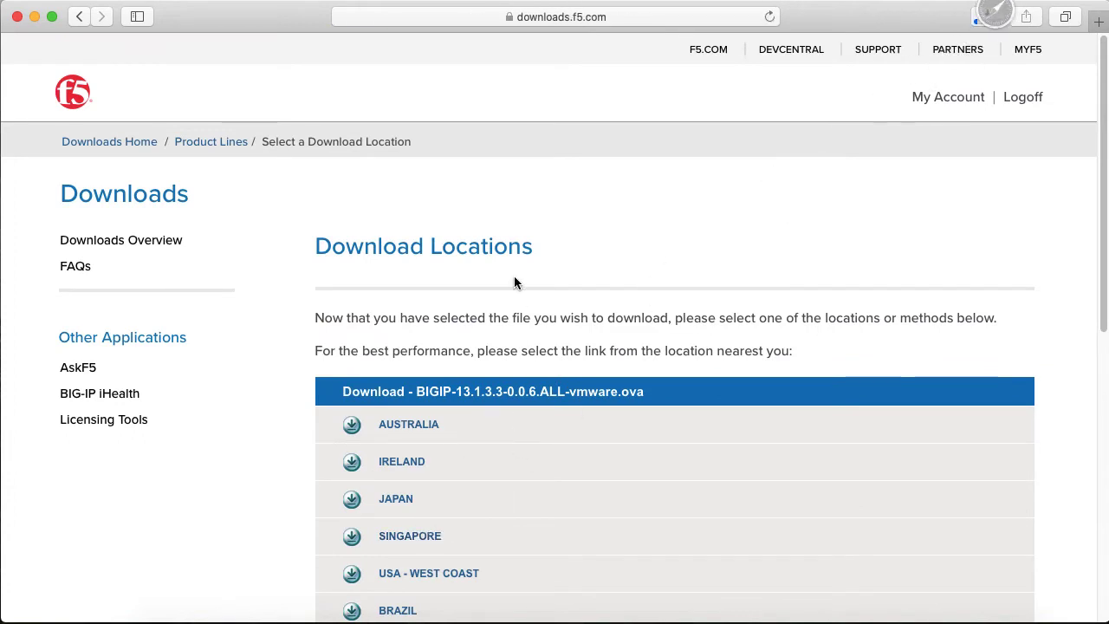
click(989, 19)
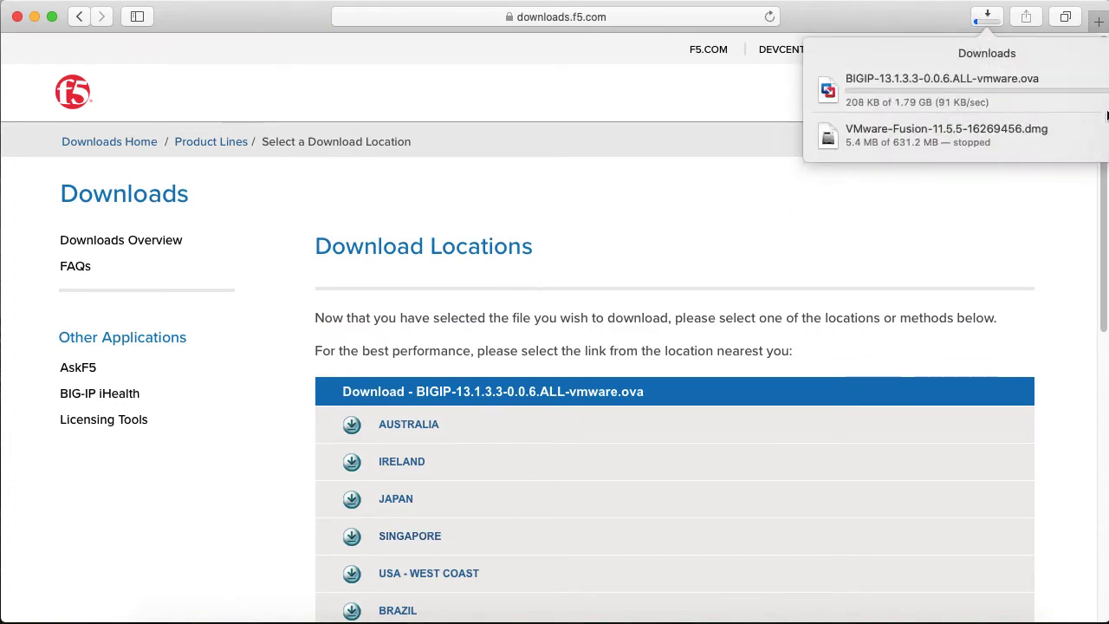
click(1106, 89)
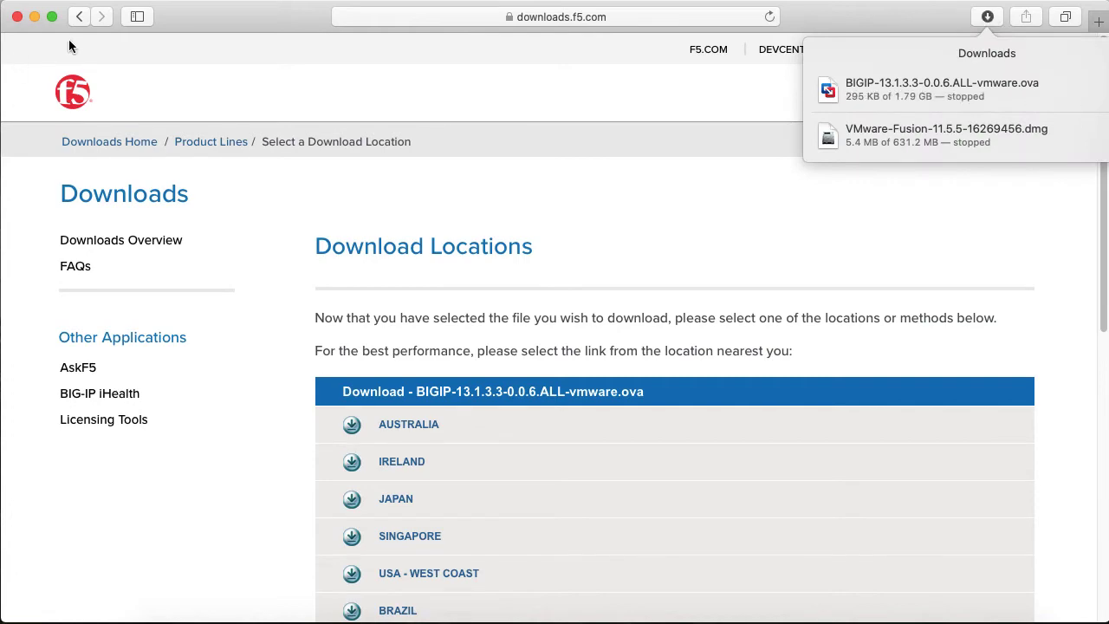
Minimise Safari to check the licence-key trial URL in Notes, then restore Safari
click(35, 19)
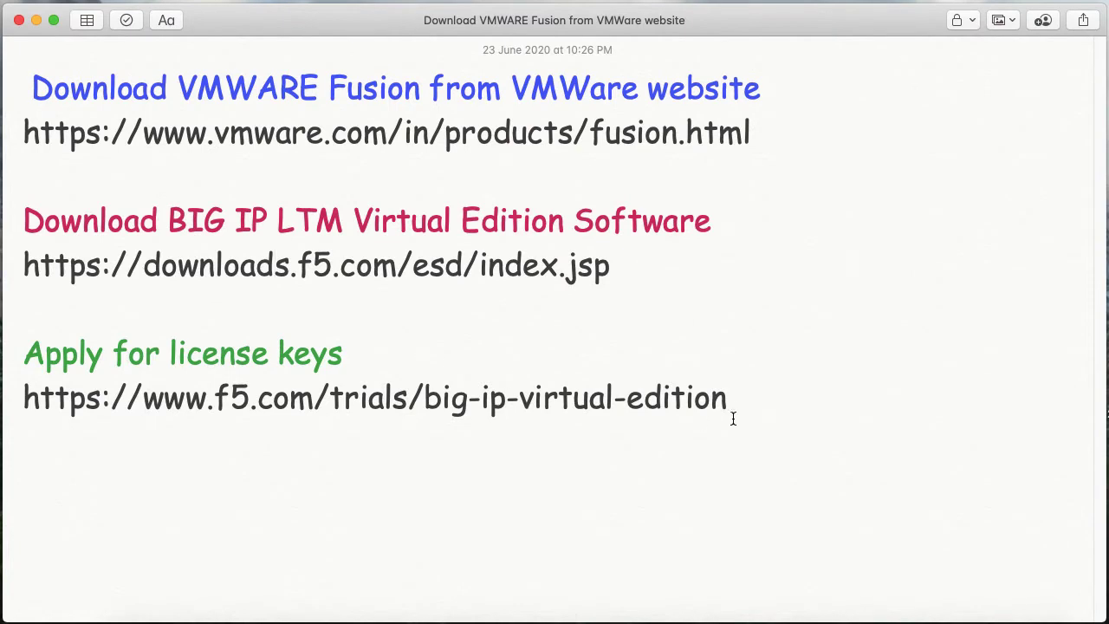
drag(733, 412, 12, 401)
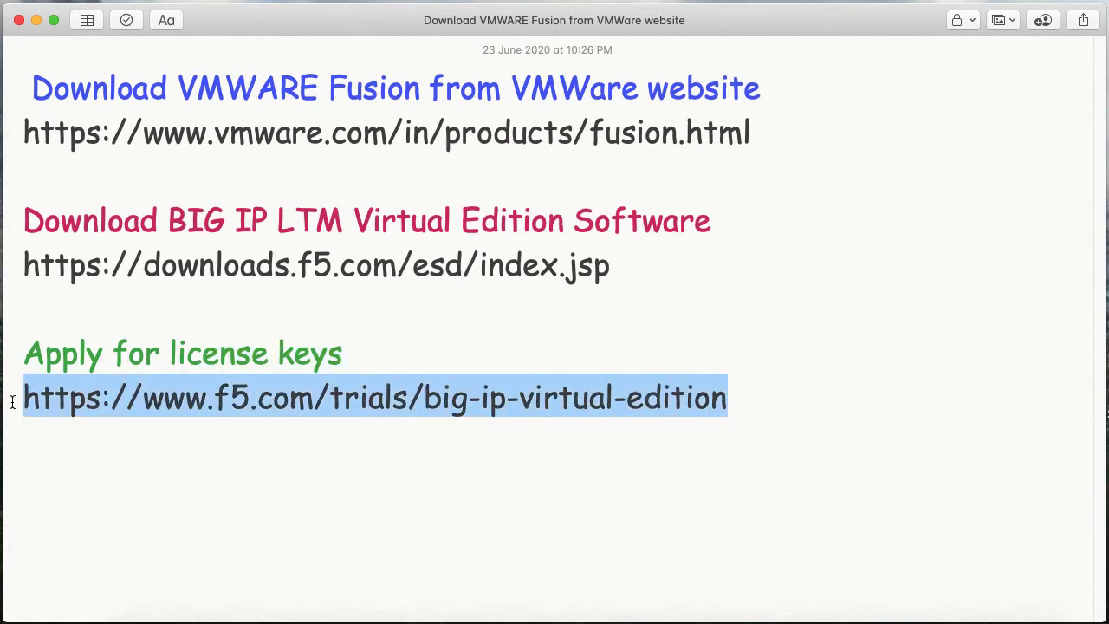
click(369, 460)
click(336, 607)
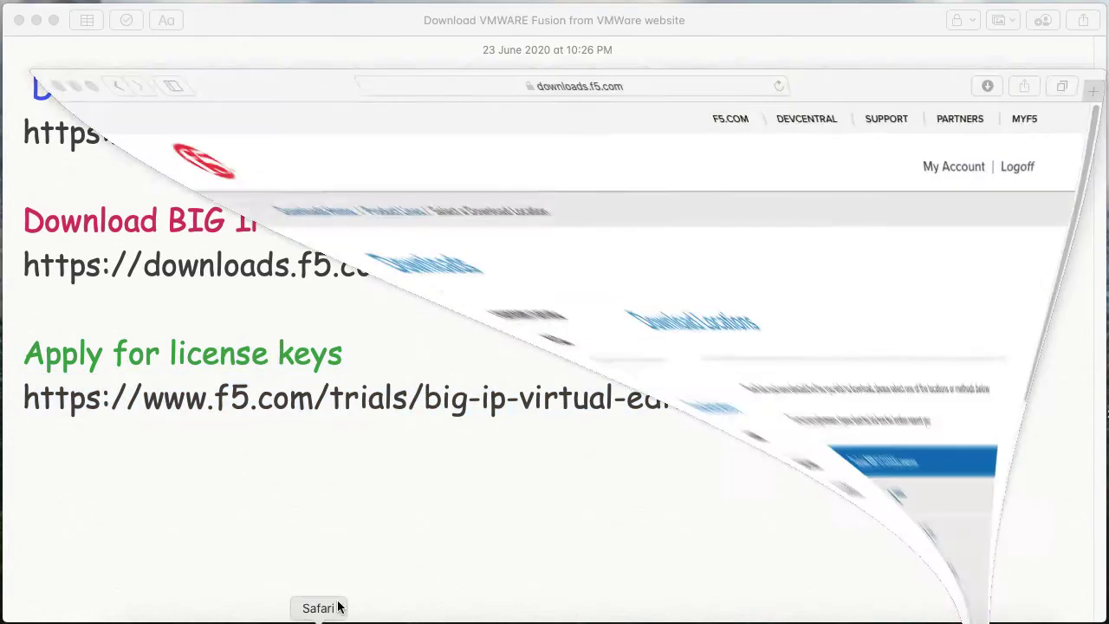
Google 'trials bigip virtual edition' and open F5's BIG-IP Virtual Edition trial page
click(449, 17)
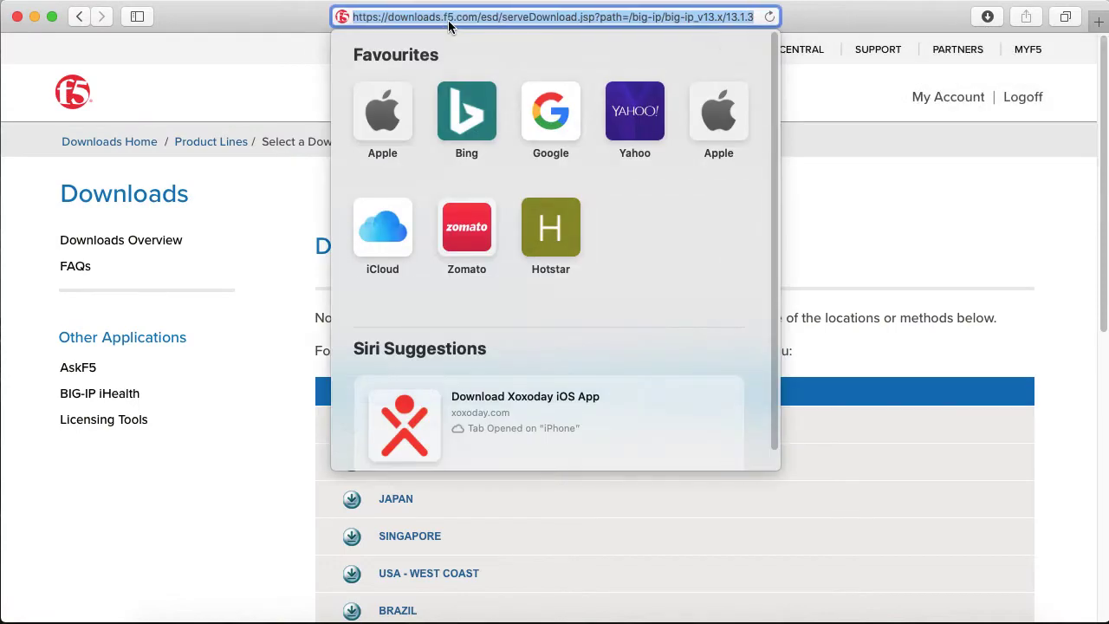
text(googl)
key(Return)
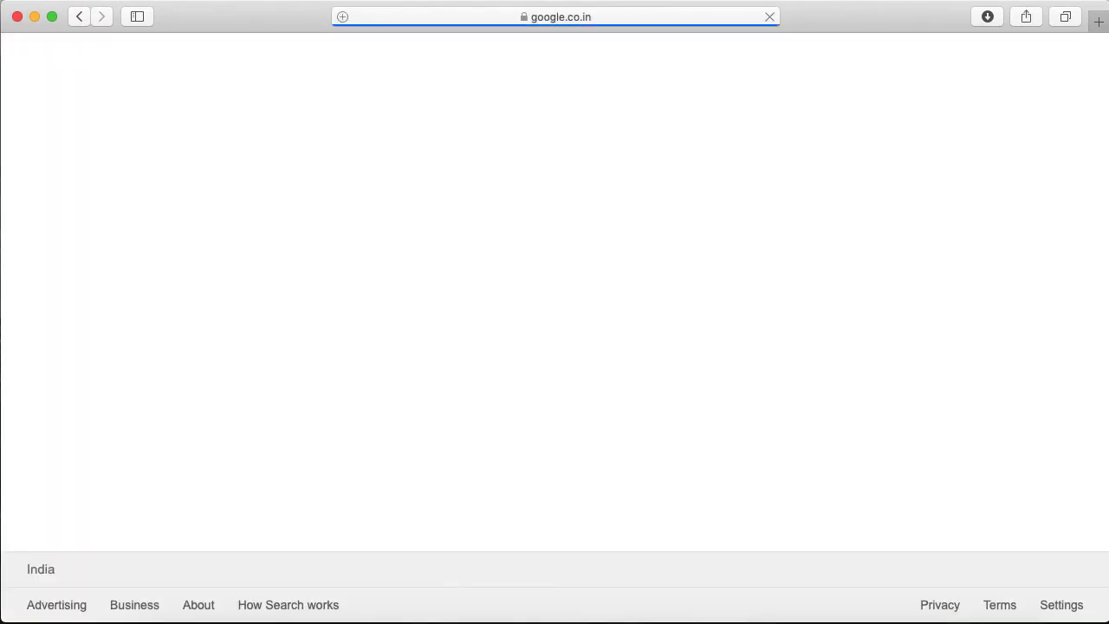
text(trials )
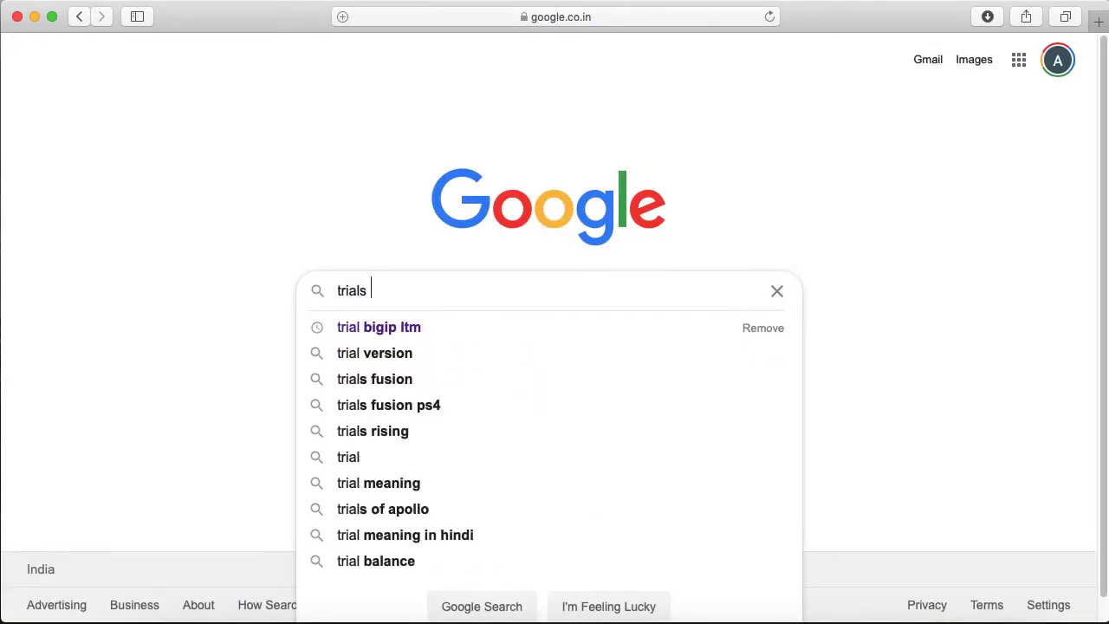
text(bigip vi)
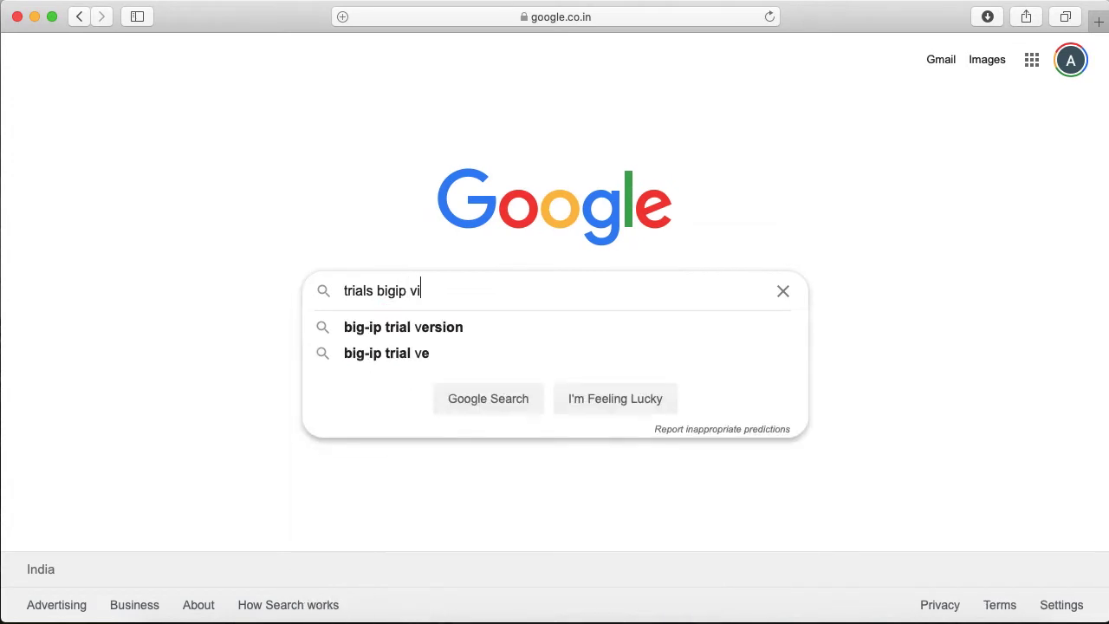
text(rtual edition)
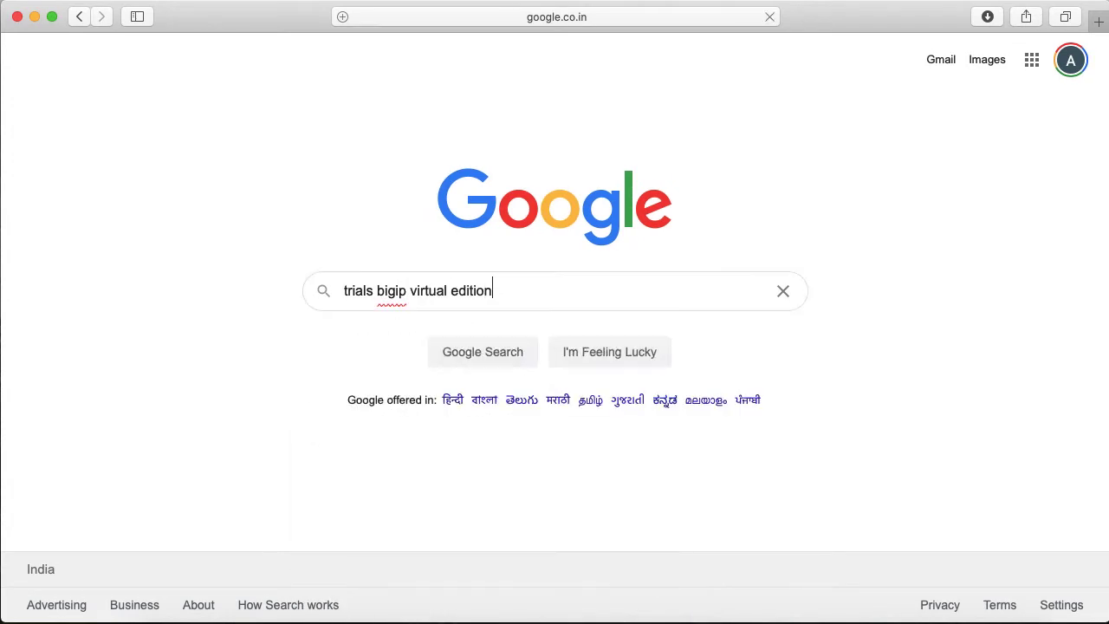
key(Return)
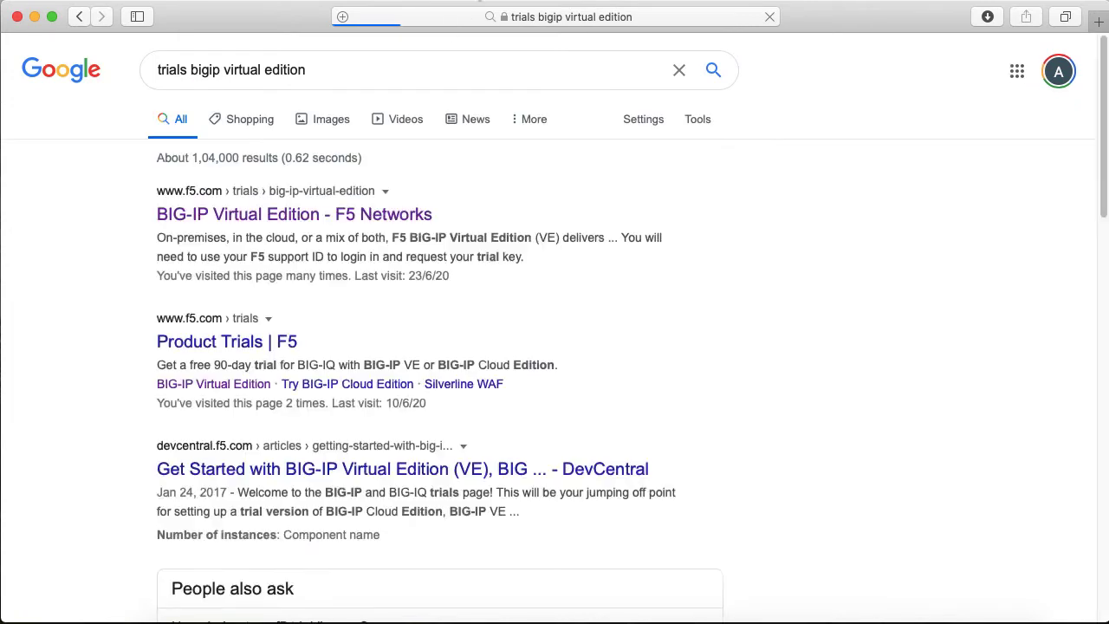
click(251, 218)
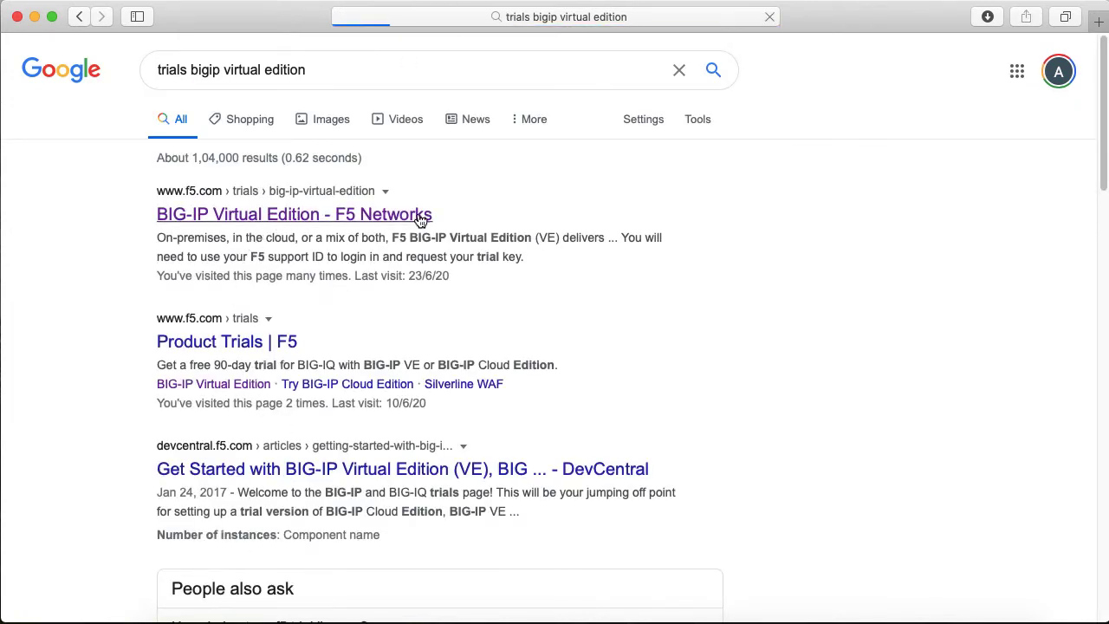
scroll(332, 396, down, 5)
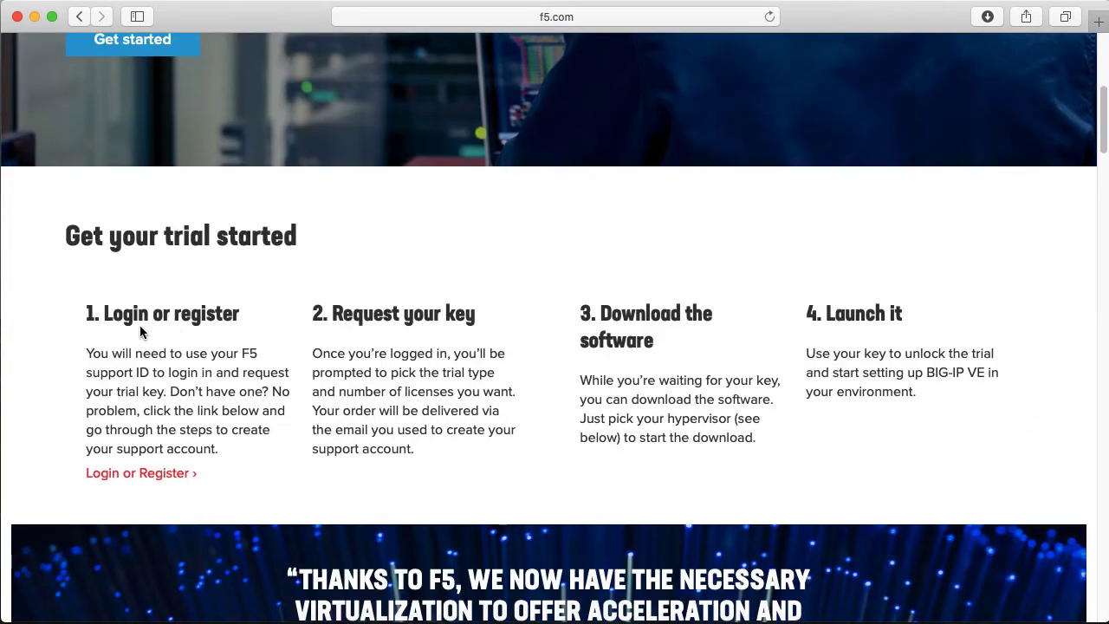
Open the trial registration form and set the purpose to Other with 'I want to practice'
click(87, 477)
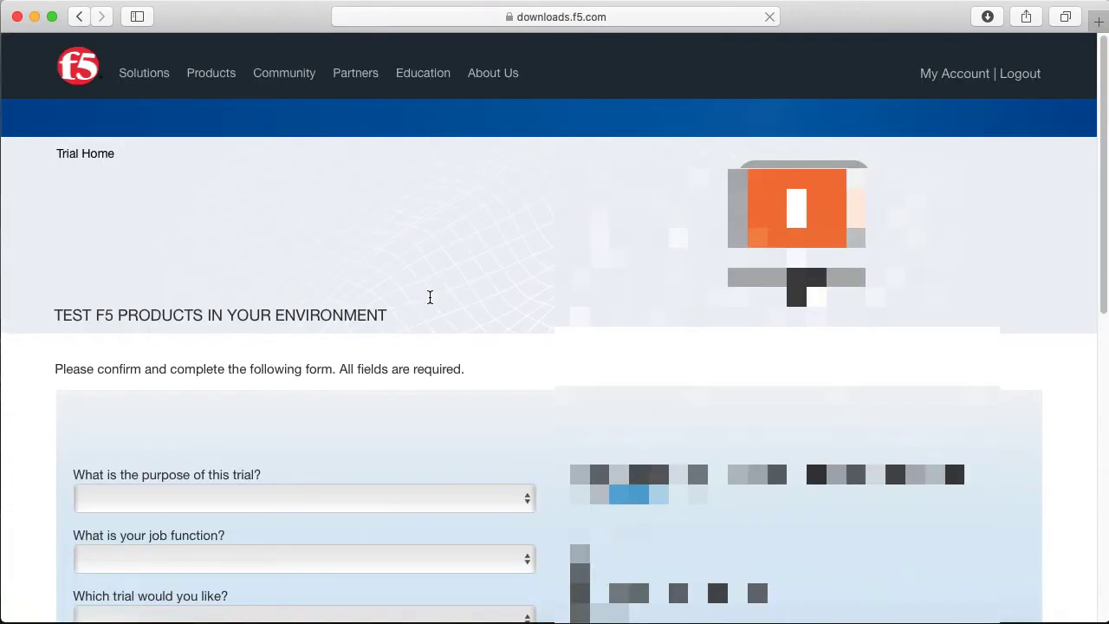
scroll(429, 320, down, 3)
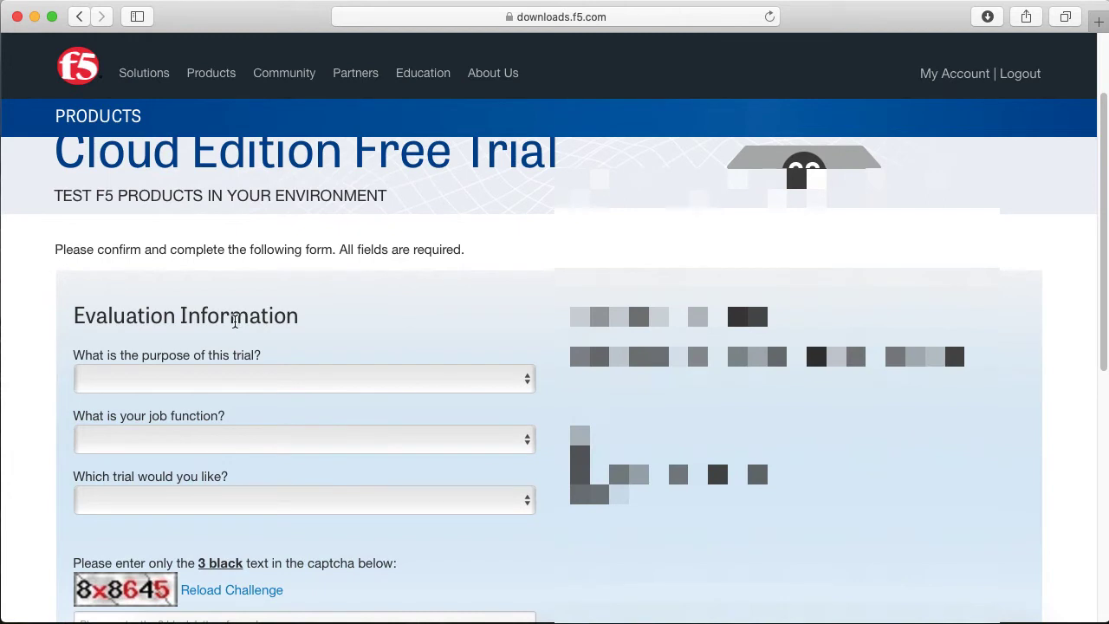
scroll(232, 367, down, 1)
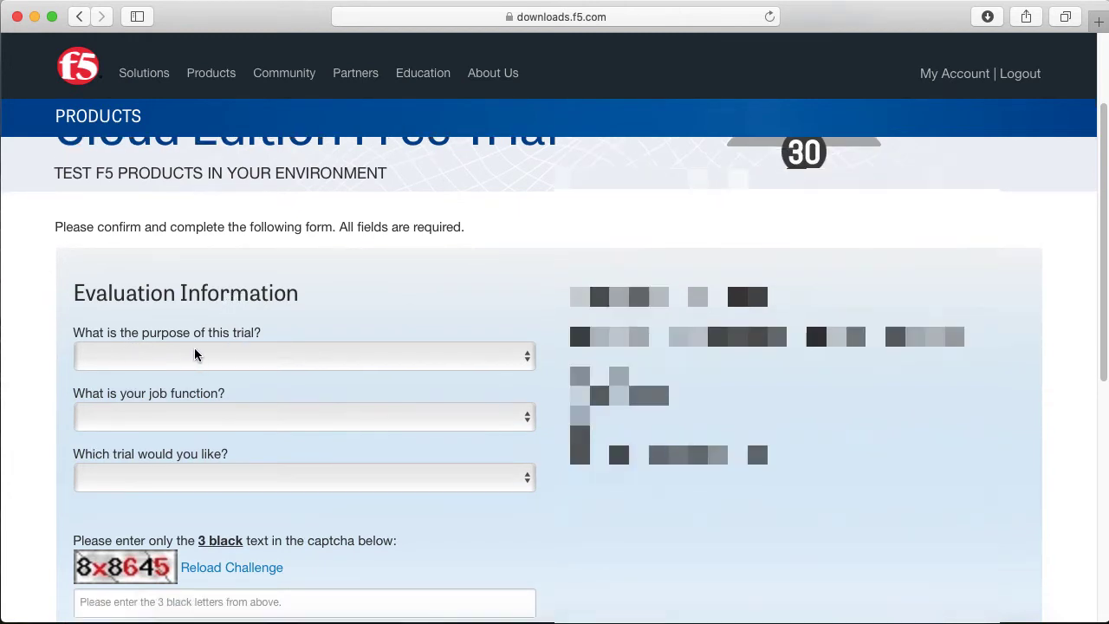
click(201, 354)
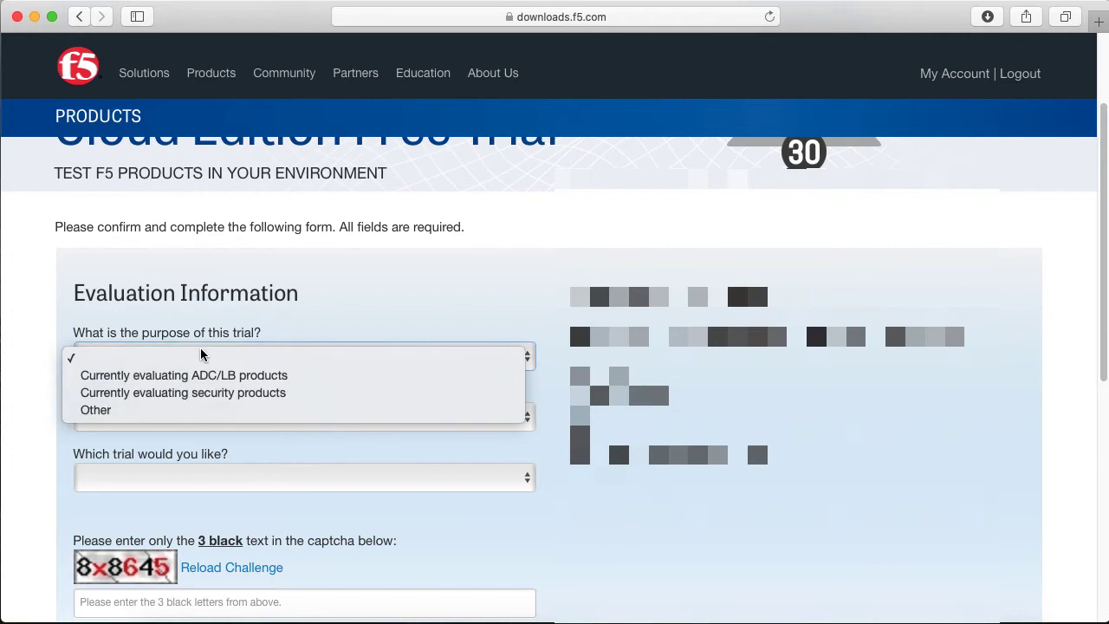
click(111, 410)
click(138, 394)
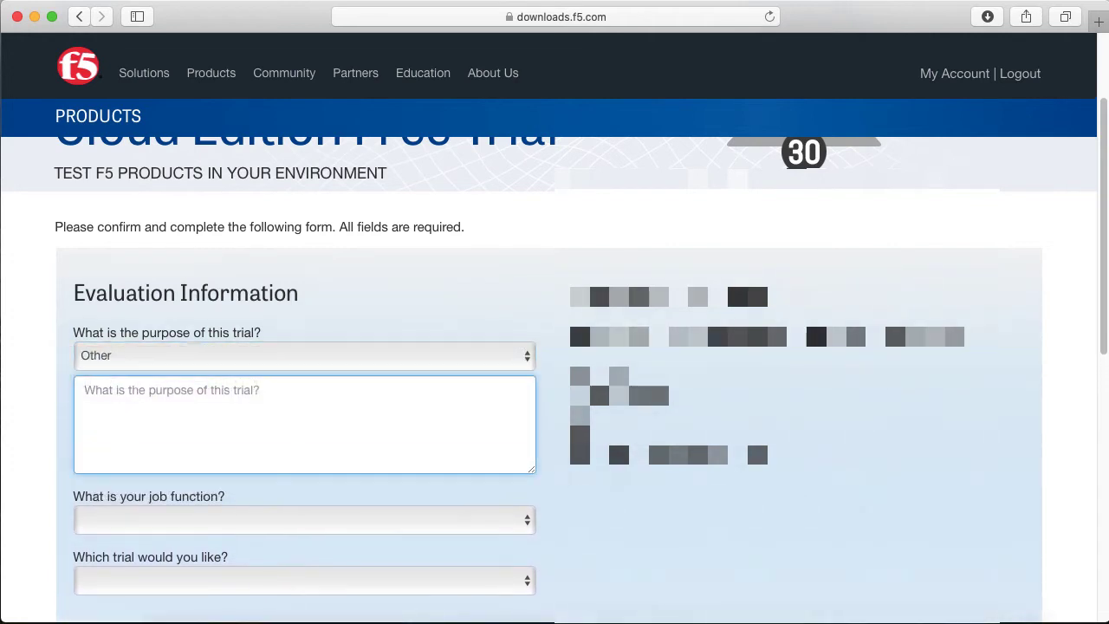
text(I na)
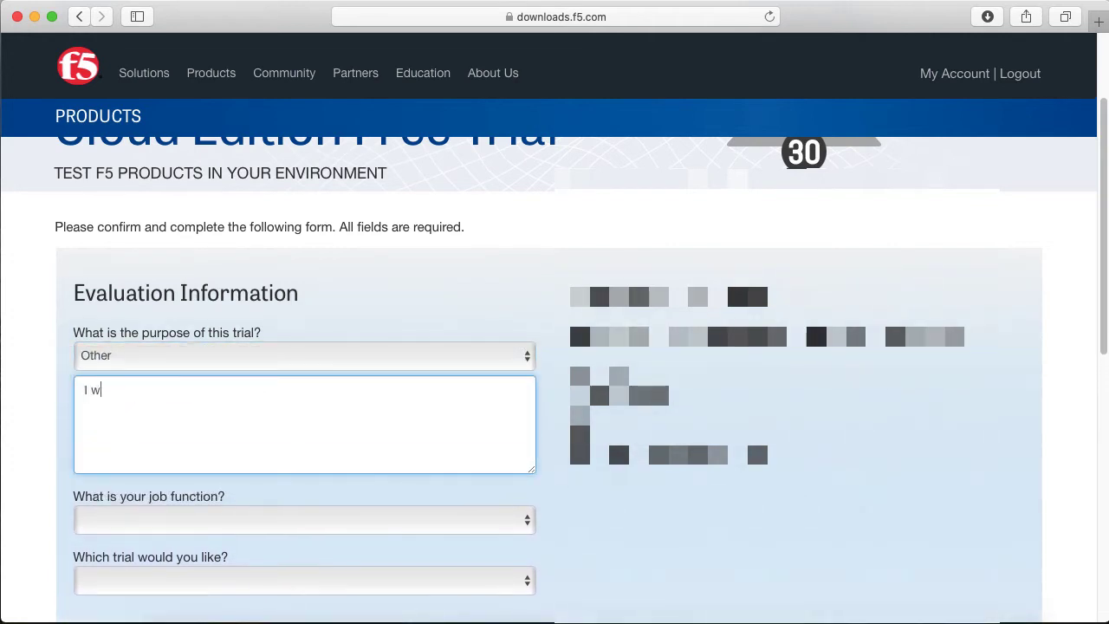
text(ant to practice)
Choose Network architect/engineer as job function and the BIG-IP VE and BIG-IQ trial
scroll(253, 403, down, 1)
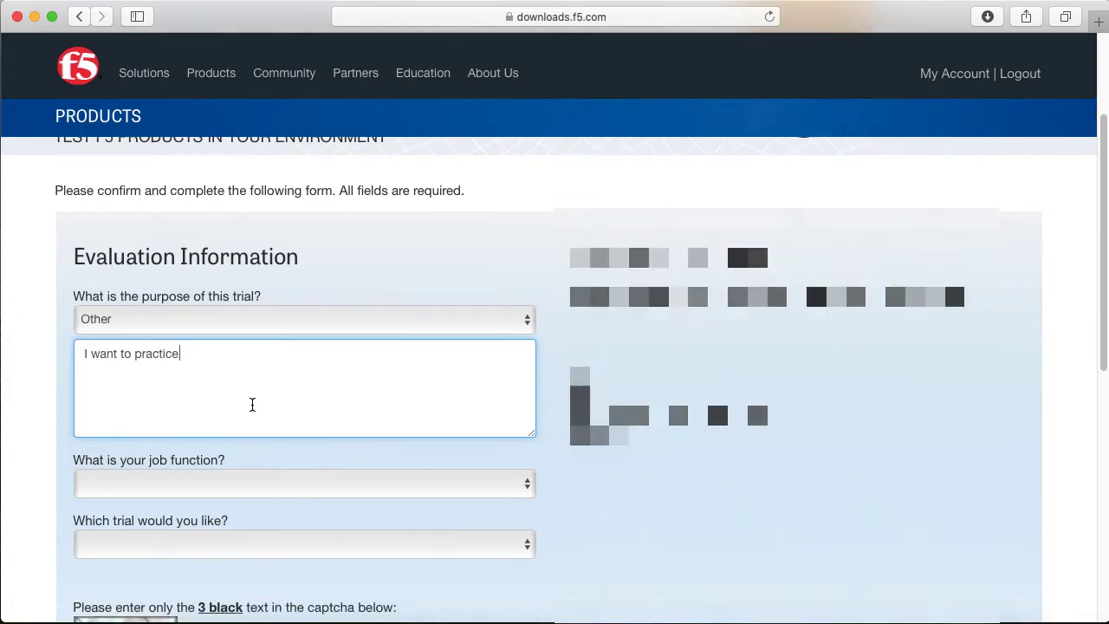
click(223, 483)
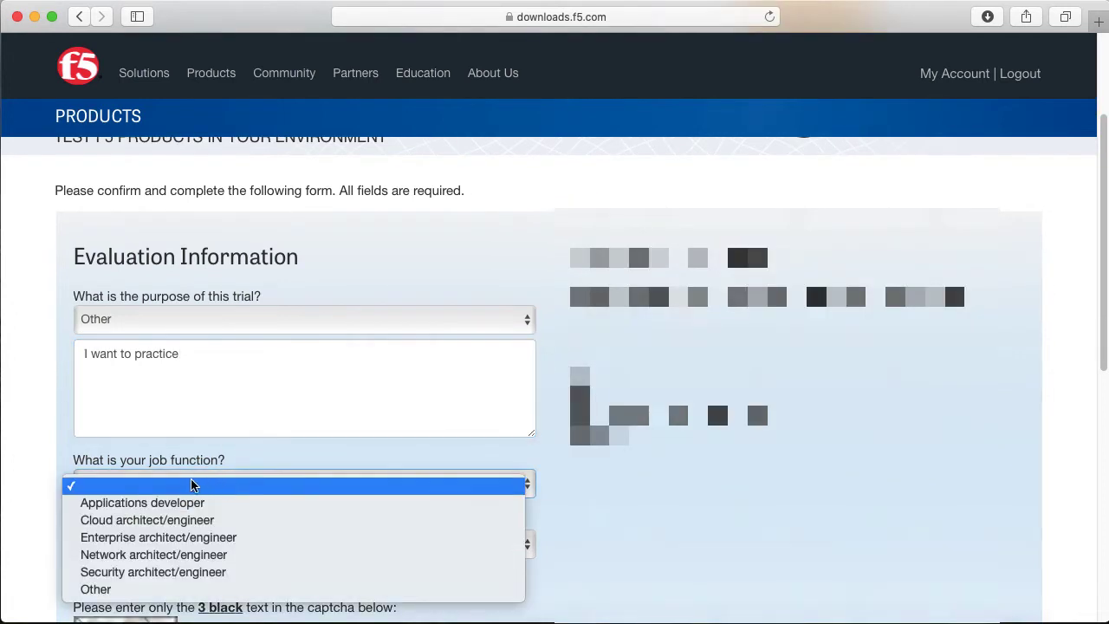
click(130, 554)
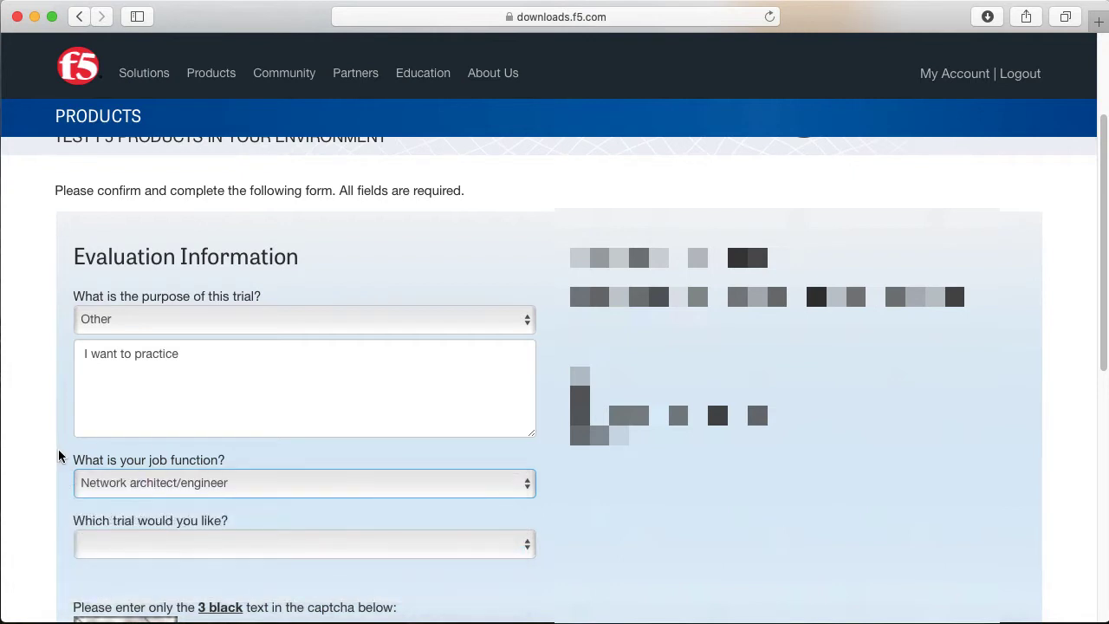
scroll(86, 463, down, 1)
click(198, 517)
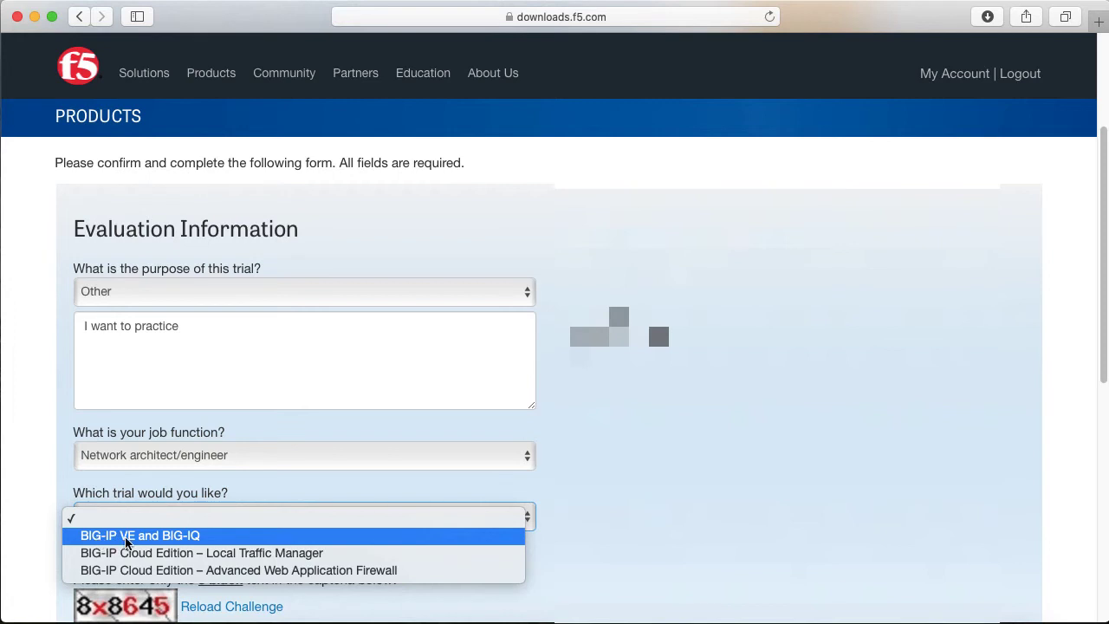
click(127, 543)
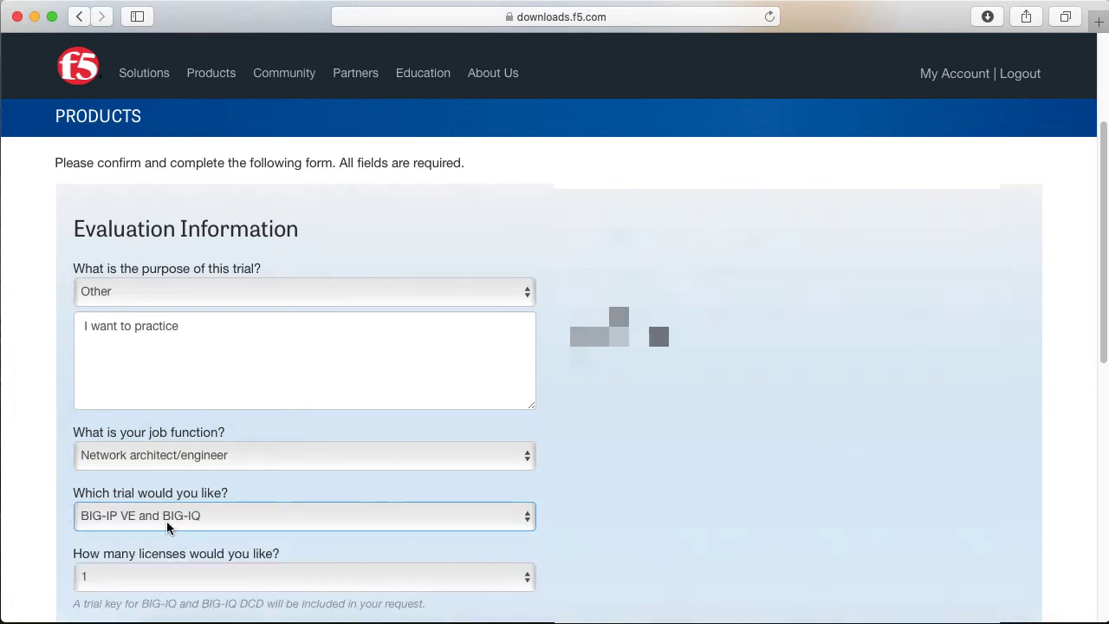
Request 2 licenses and move to the captcha field
scroll(130, 524, down, 3)
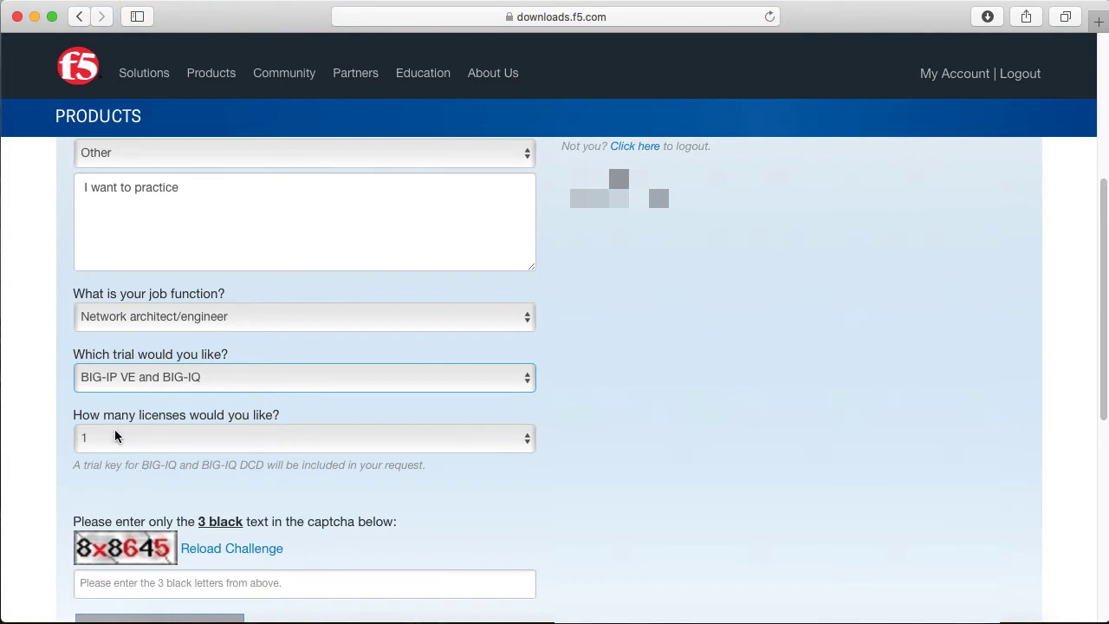
click(186, 439)
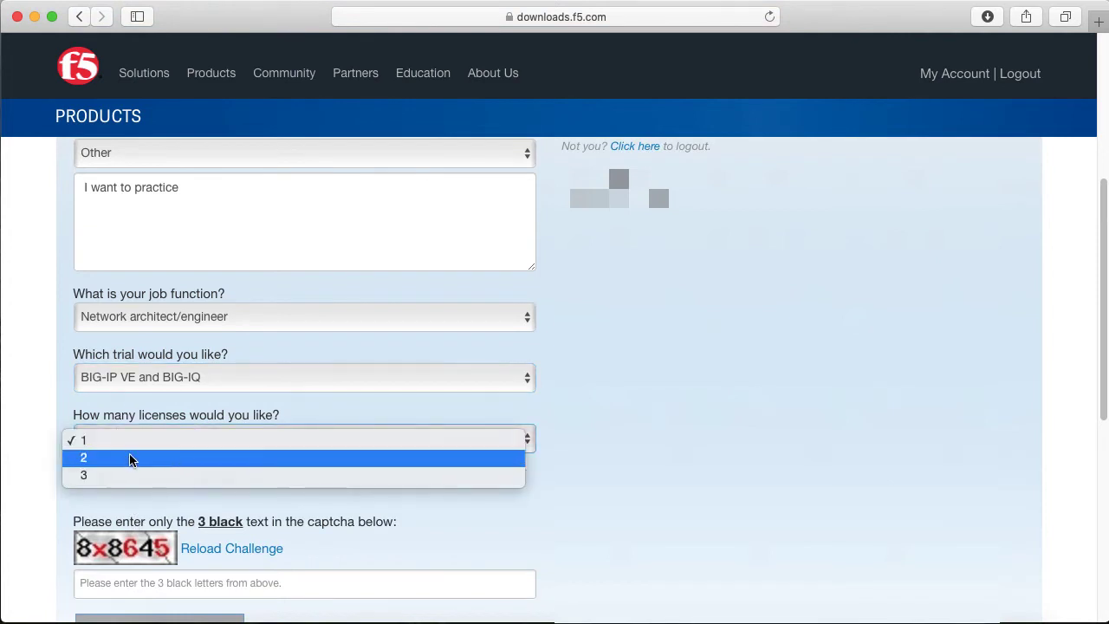
click(130, 458)
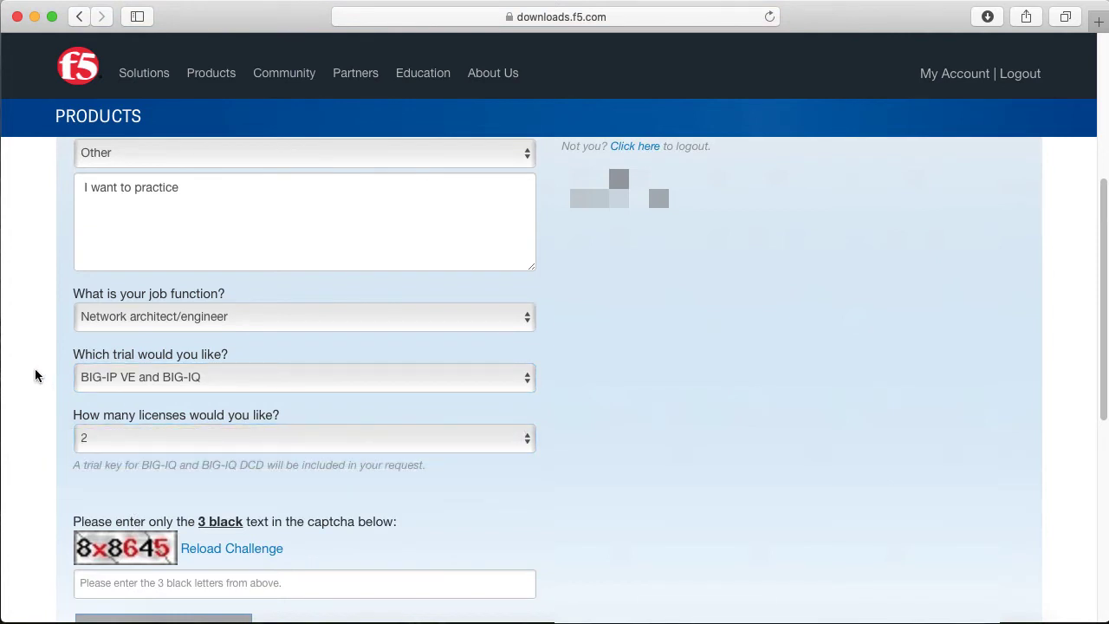
scroll(137, 454, down, 4)
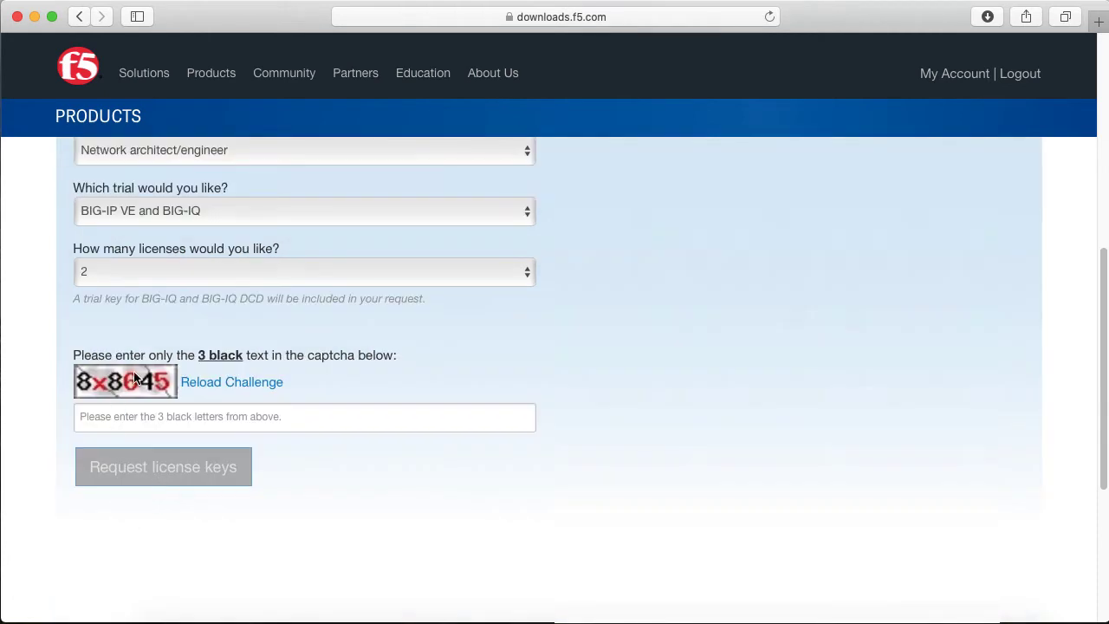
click(192, 423)
Enter the captcha characters and minimise Safari to show the download-link notes
text(884)
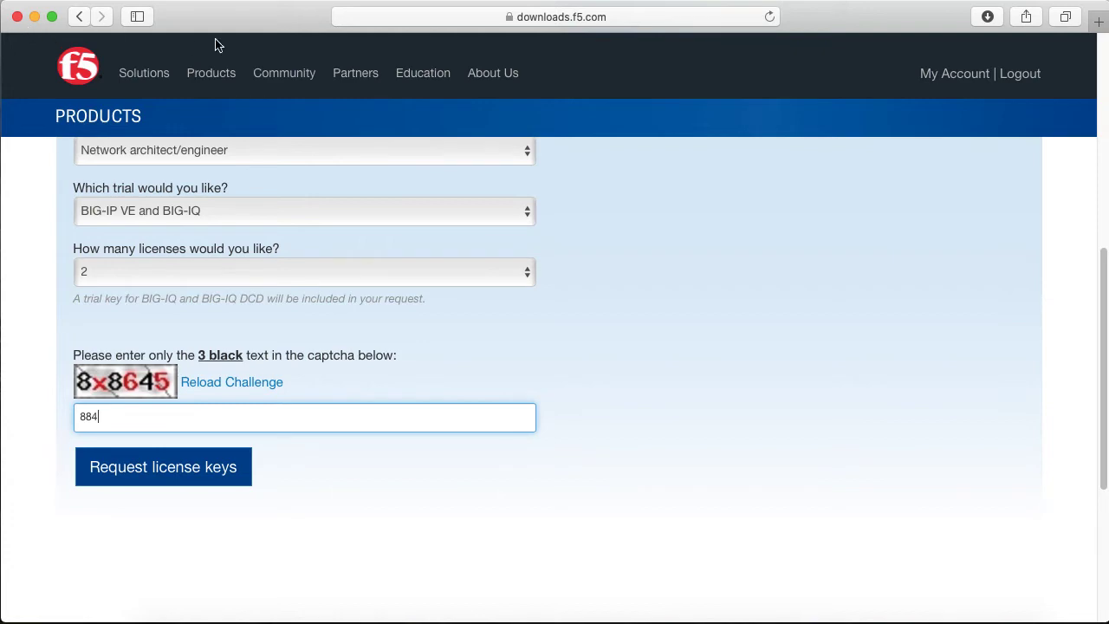
click(35, 17)
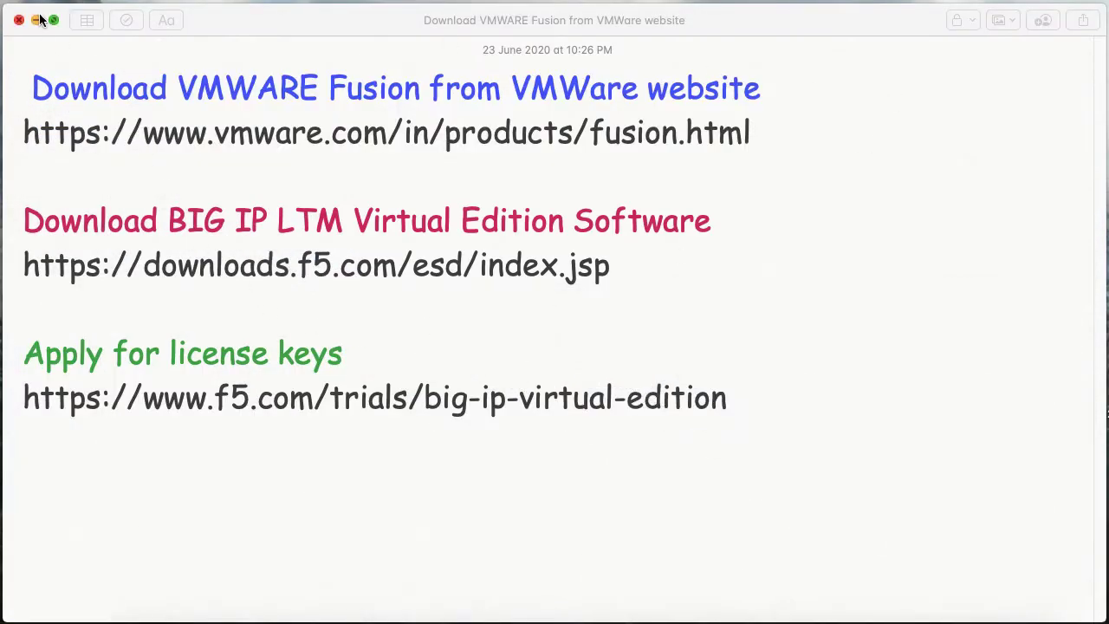
Minimise Notes and reopen the F5 Material folder on the desktop
click(37, 18)
click(305, 192)
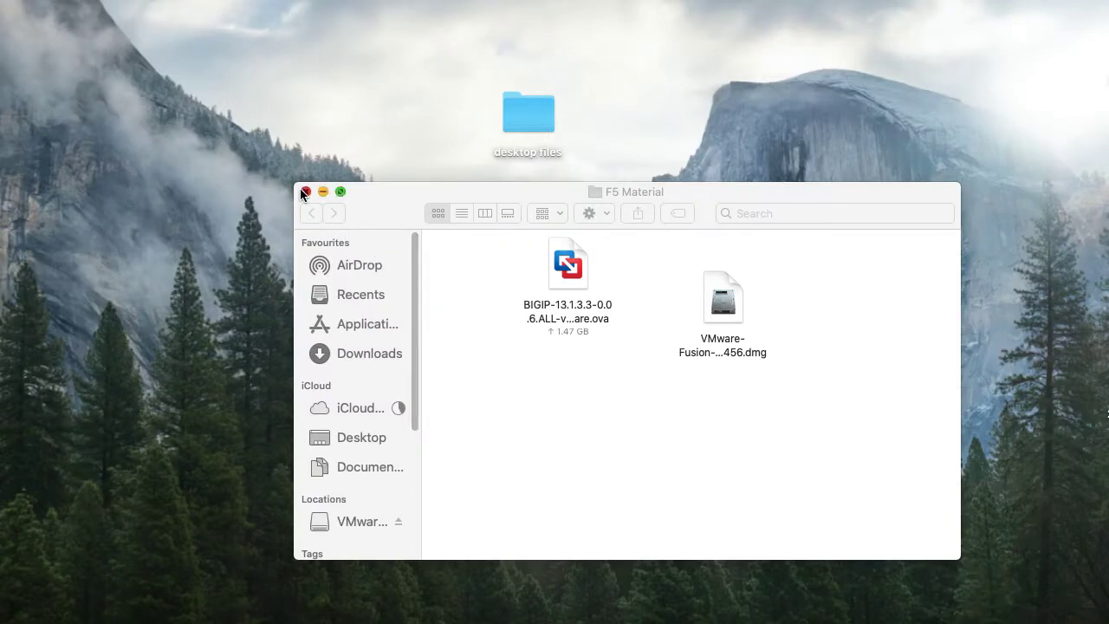
click(443, 399)
double_click(443, 398)
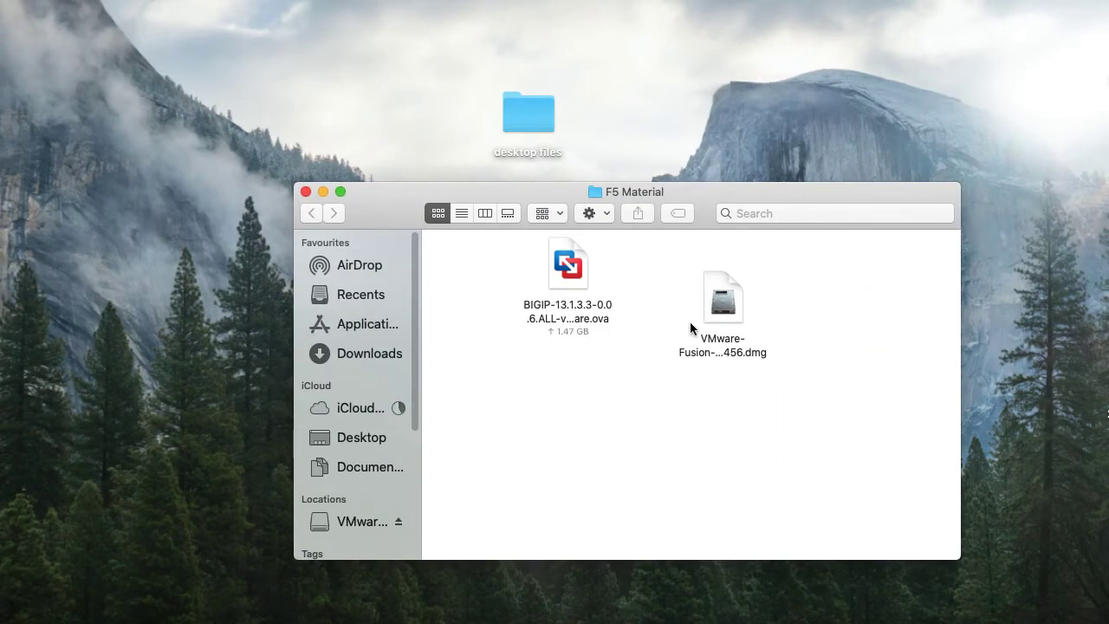
Check the Open With options for BIGIP-13.1.3.3-0.0.6.ALL-vmware.ova without choosing one
click(724, 326)
click(564, 313)
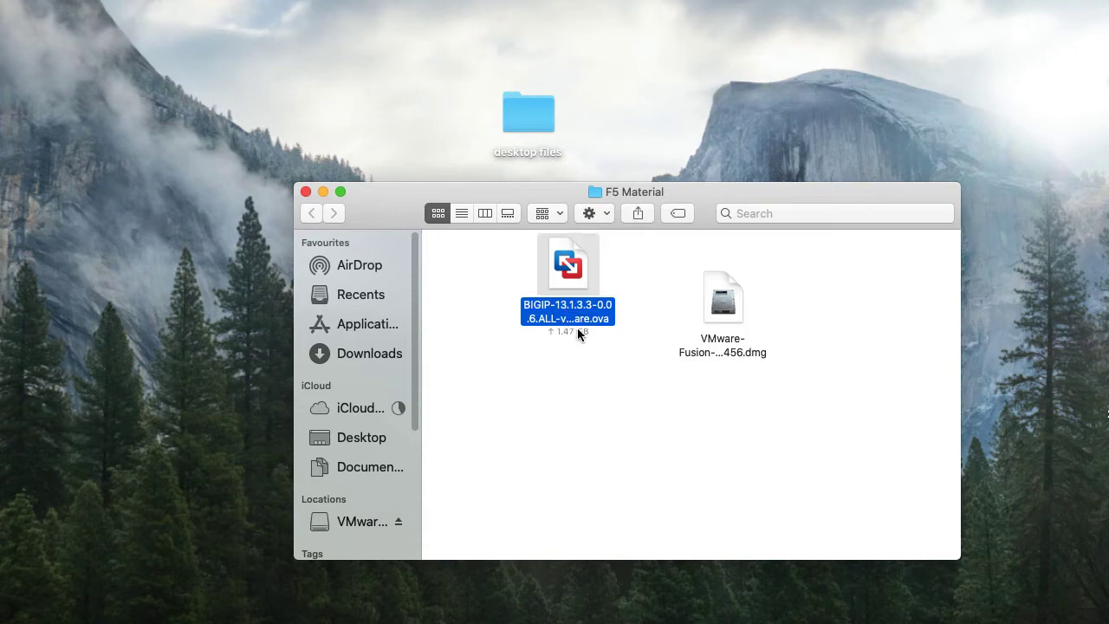
right_click(576, 328)
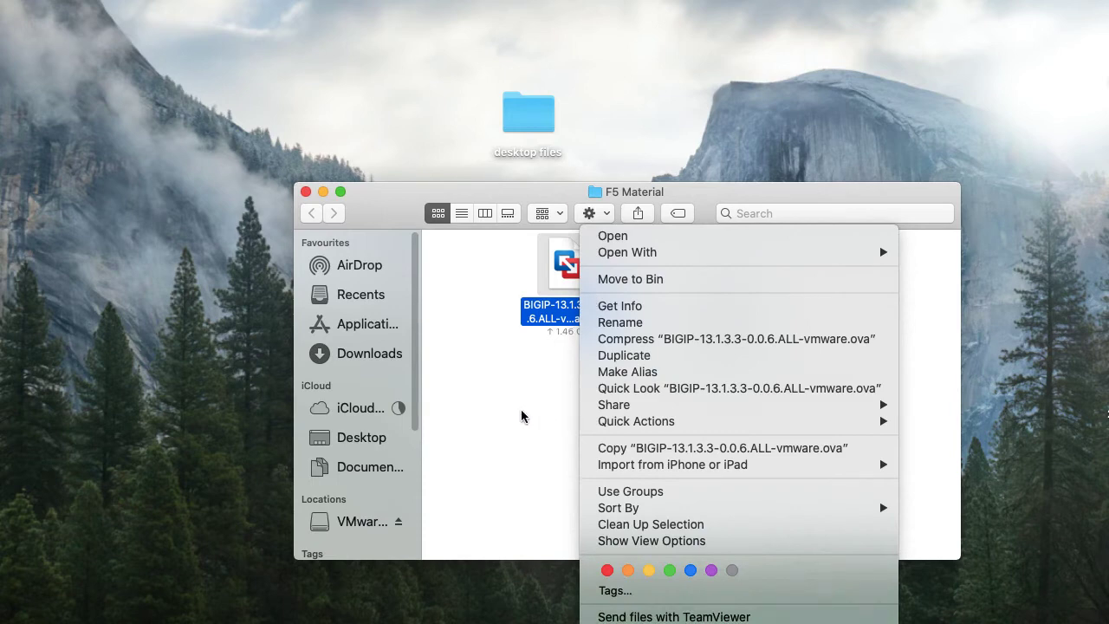
mouse_move(606, 252)
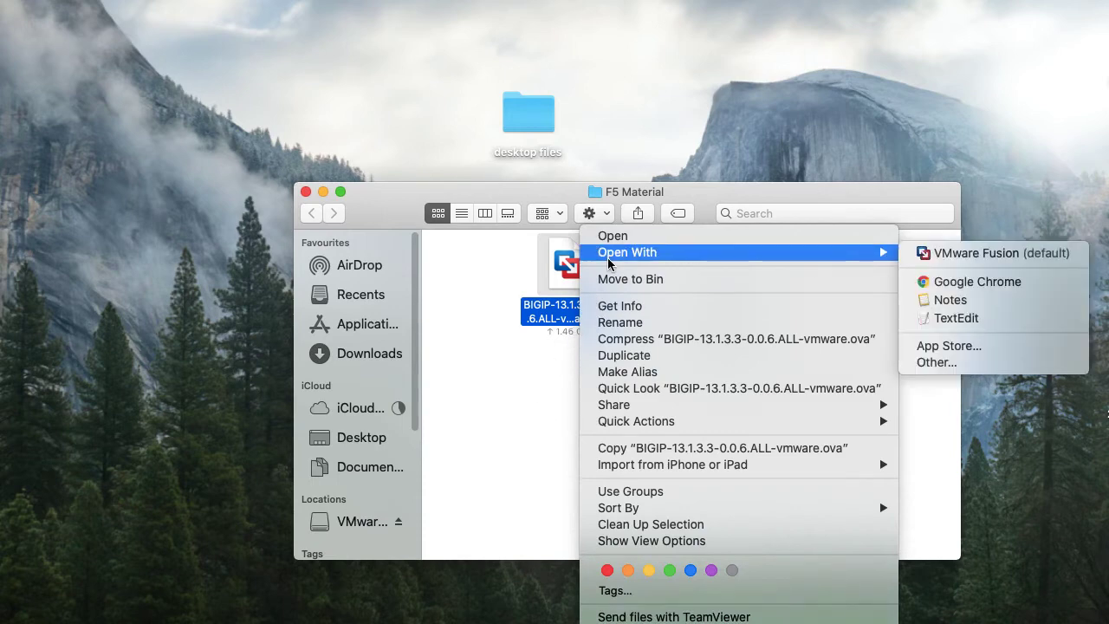
click(533, 422)
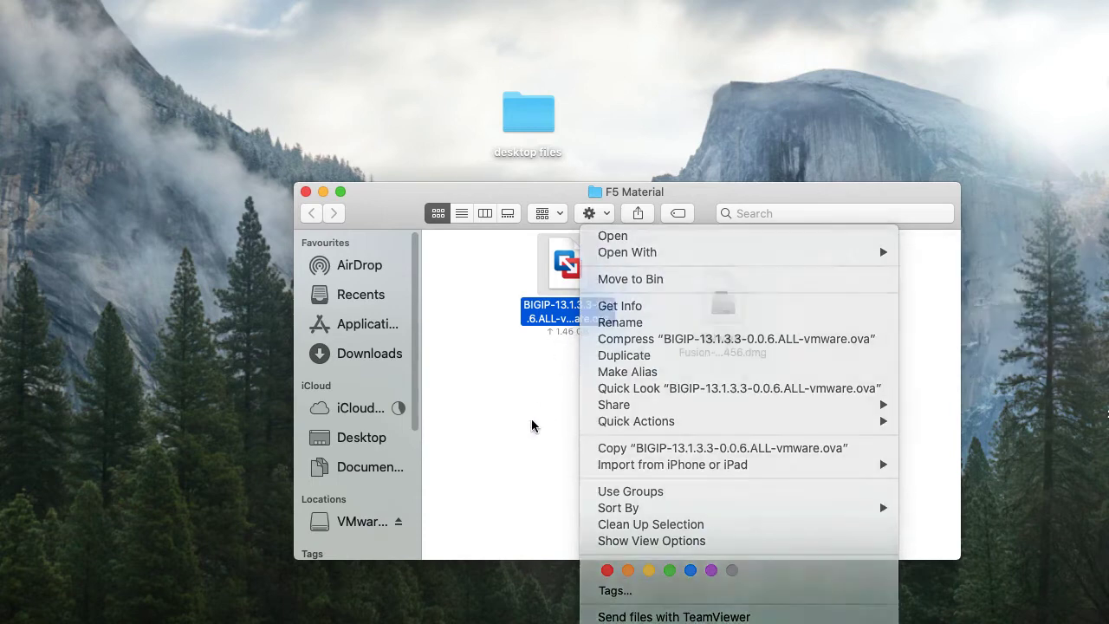
Line up the VMware Fusion disk image beside the .ova file and select it
click(730, 319)
drag(729, 315, 712, 270)
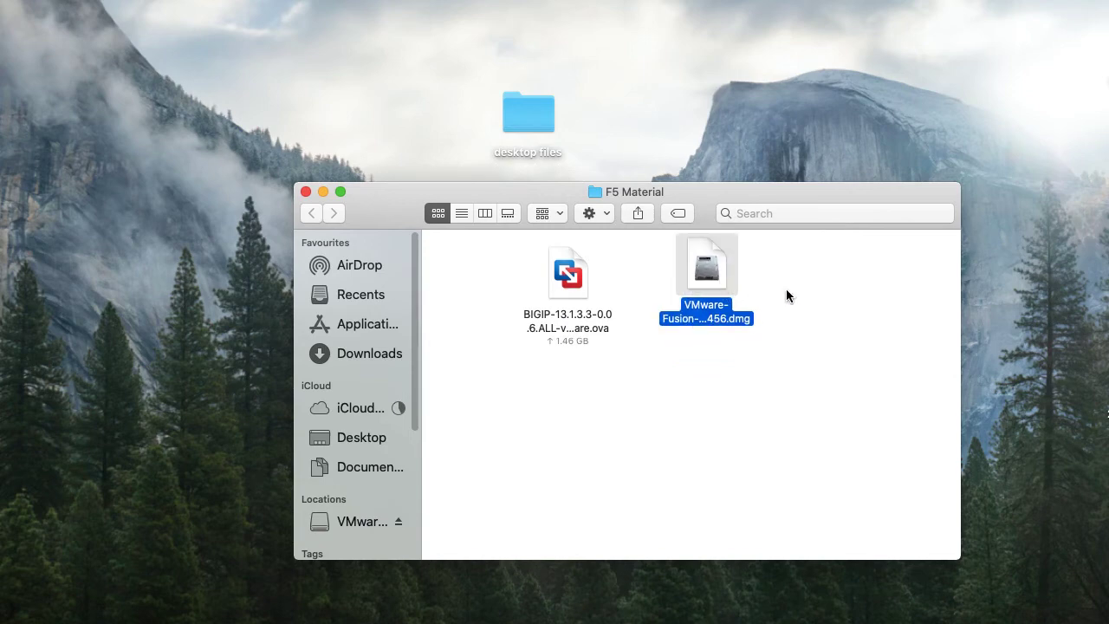
click(786, 290)
click(703, 280)
Launch the VMware Fusion 11.5.5 installer, allow it to open, and authorise with the admin password
double_click(732, 293)
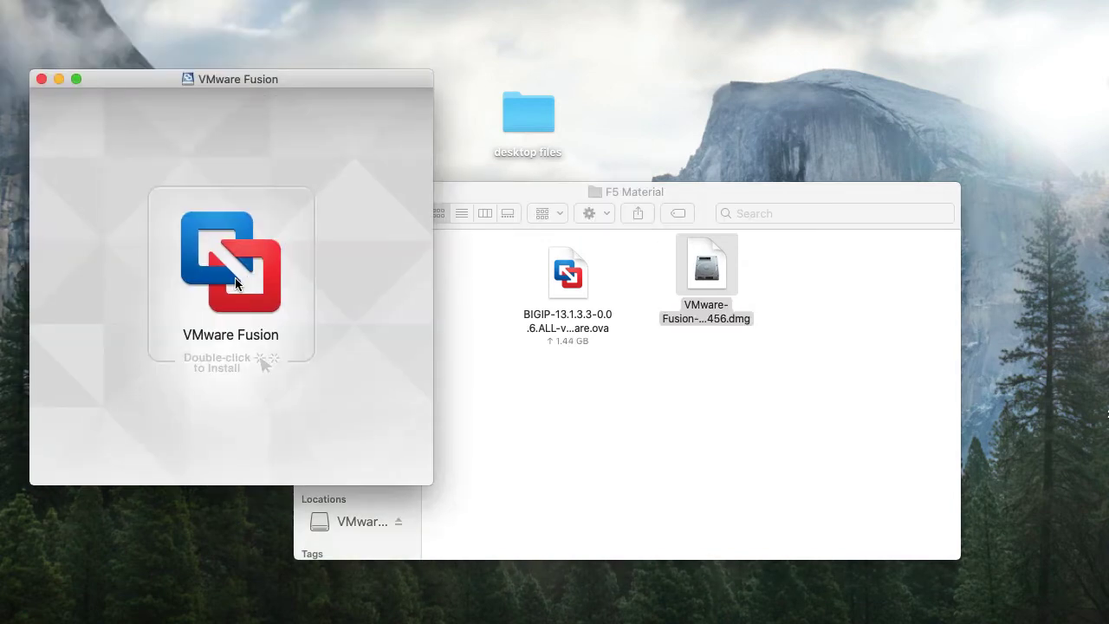
double_click(239, 278)
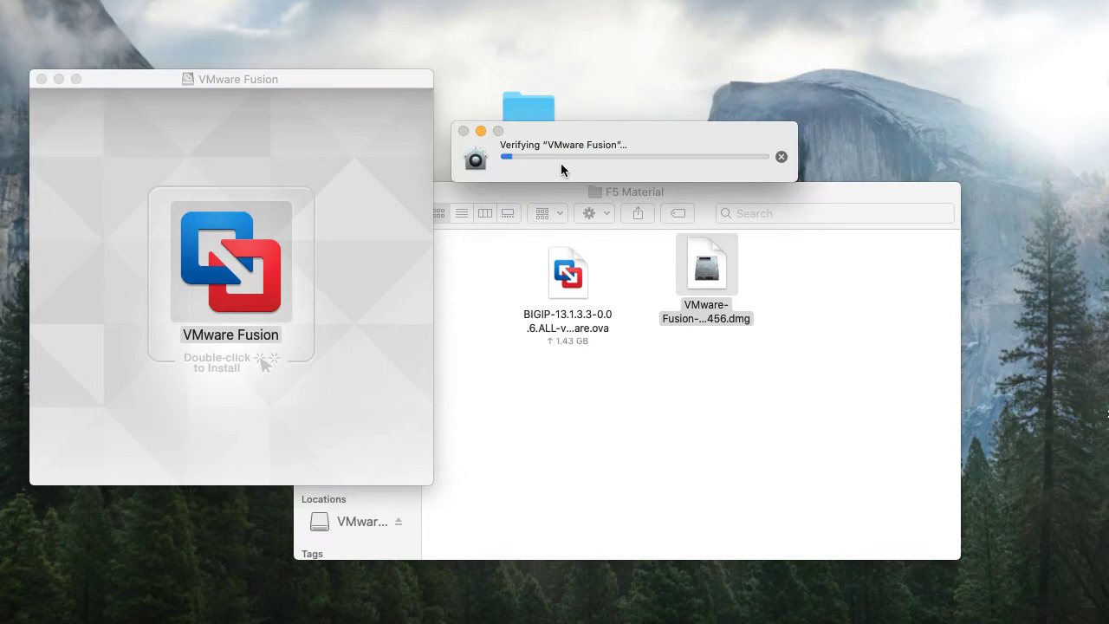
drag(611, 137, 589, 260)
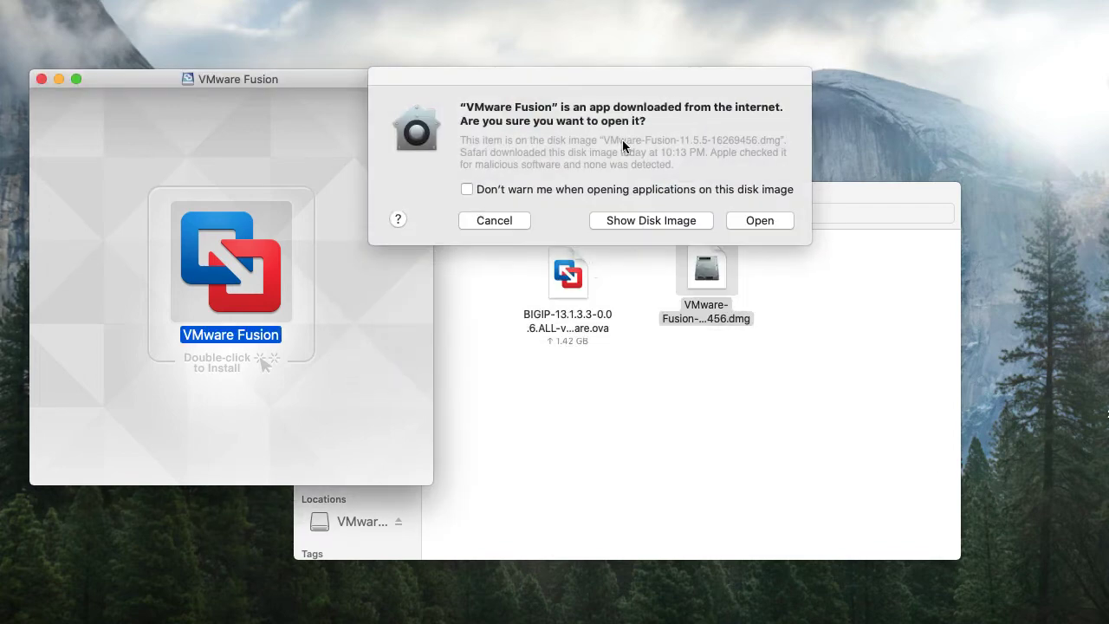
click(758, 219)
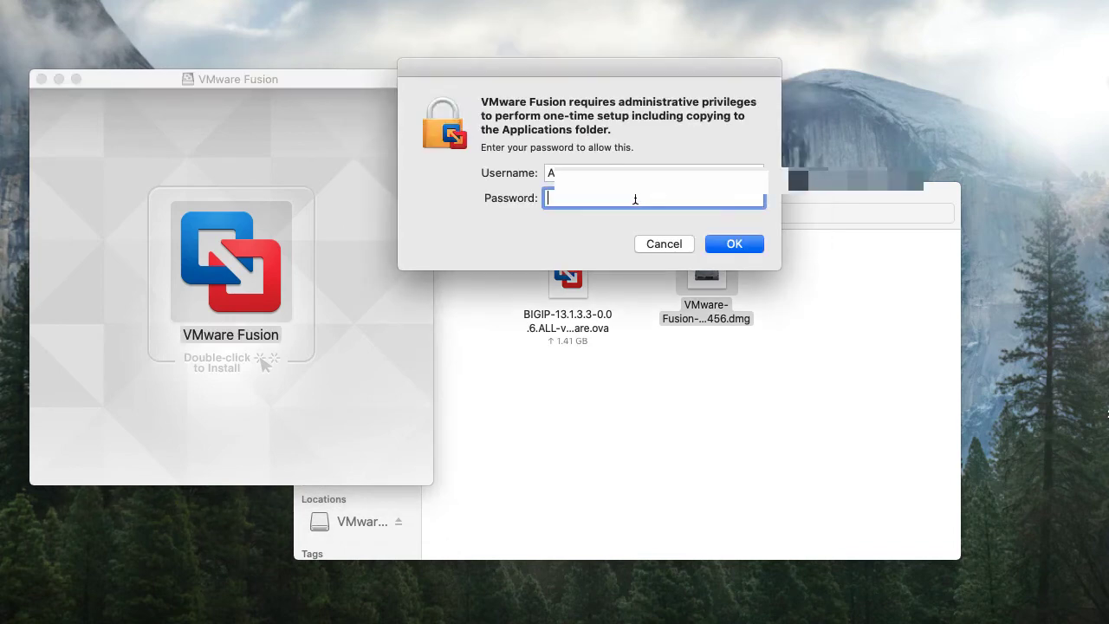
text(••••••••••)
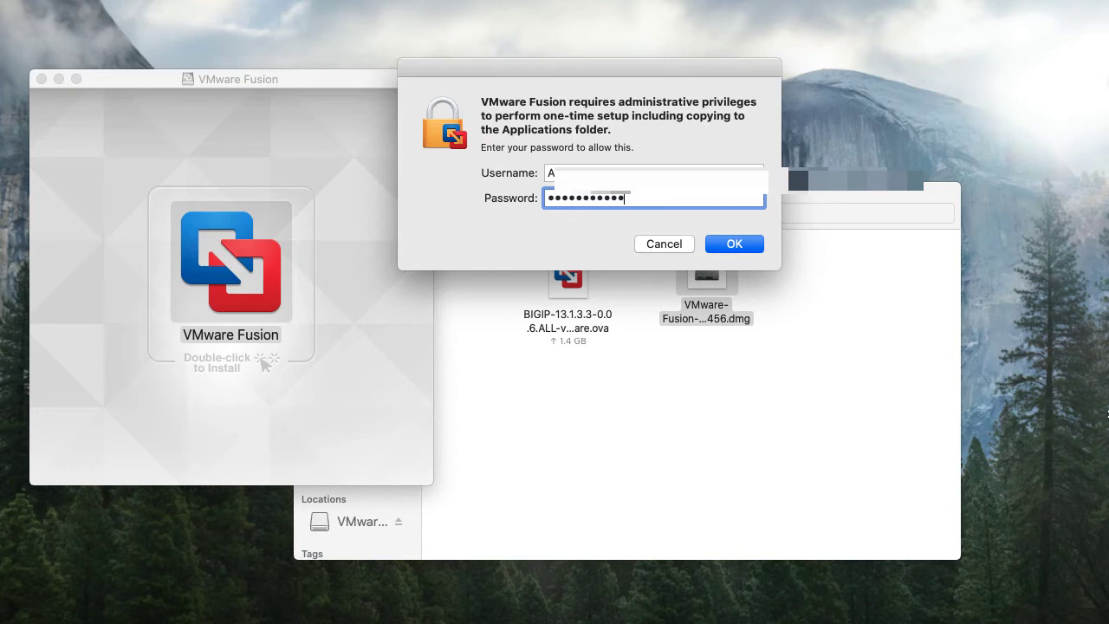
click(757, 250)
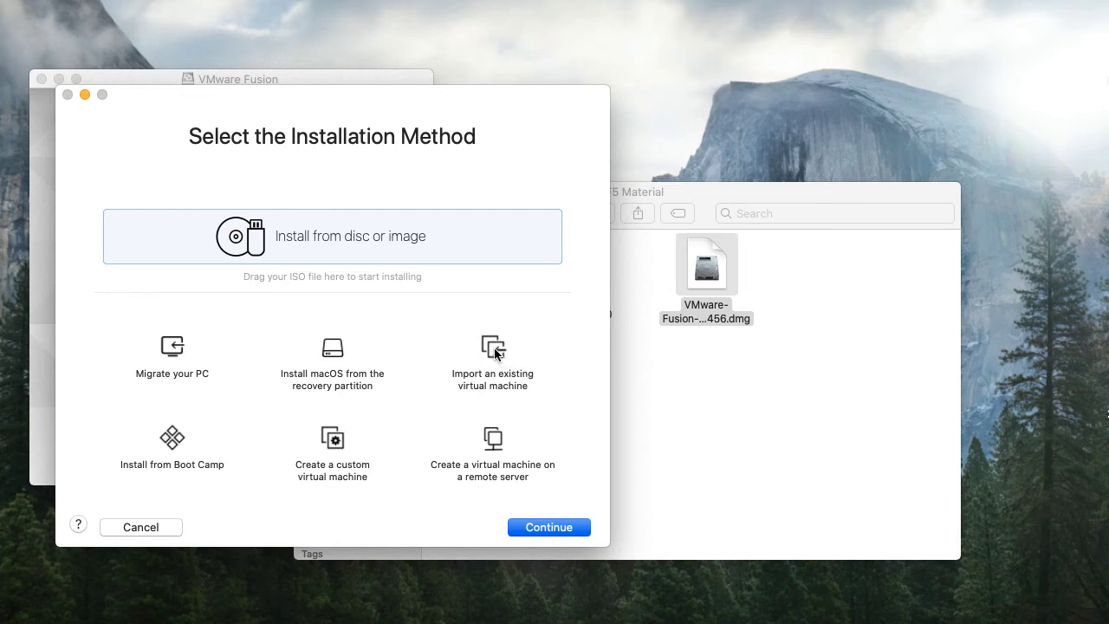
Choose to import an existing VM and load the BIGIP .ova from F5 Material
click(501, 355)
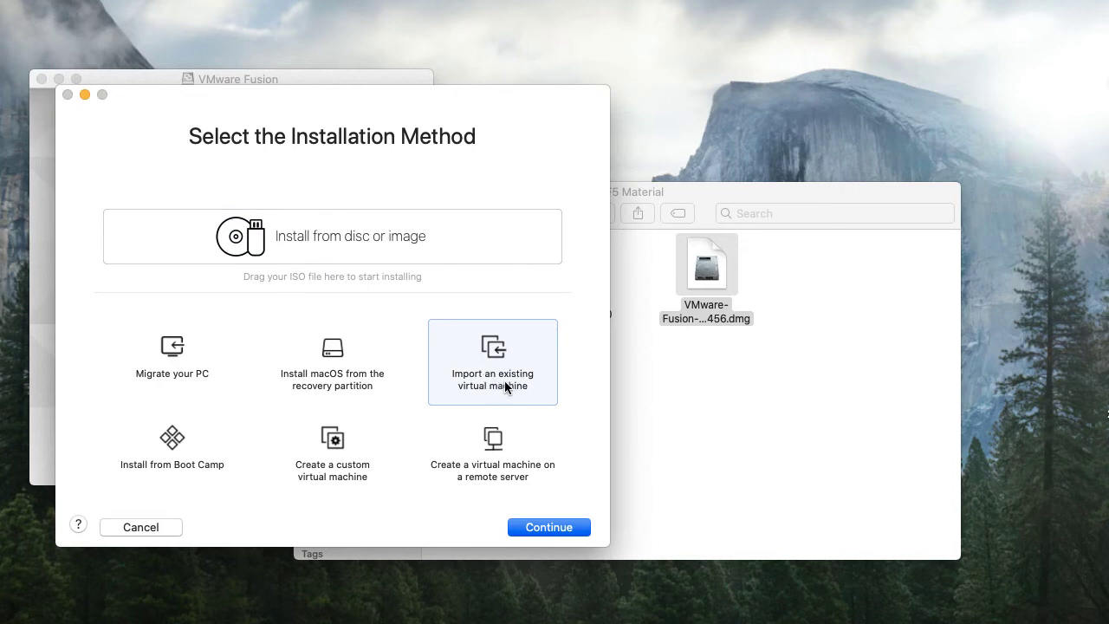
click(549, 528)
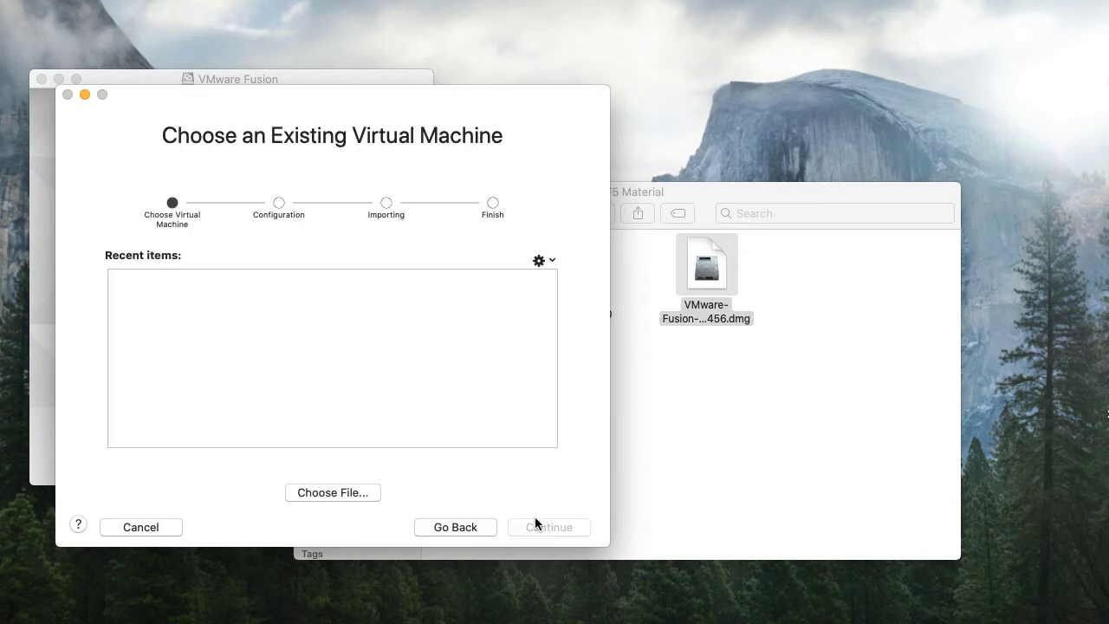
click(324, 496)
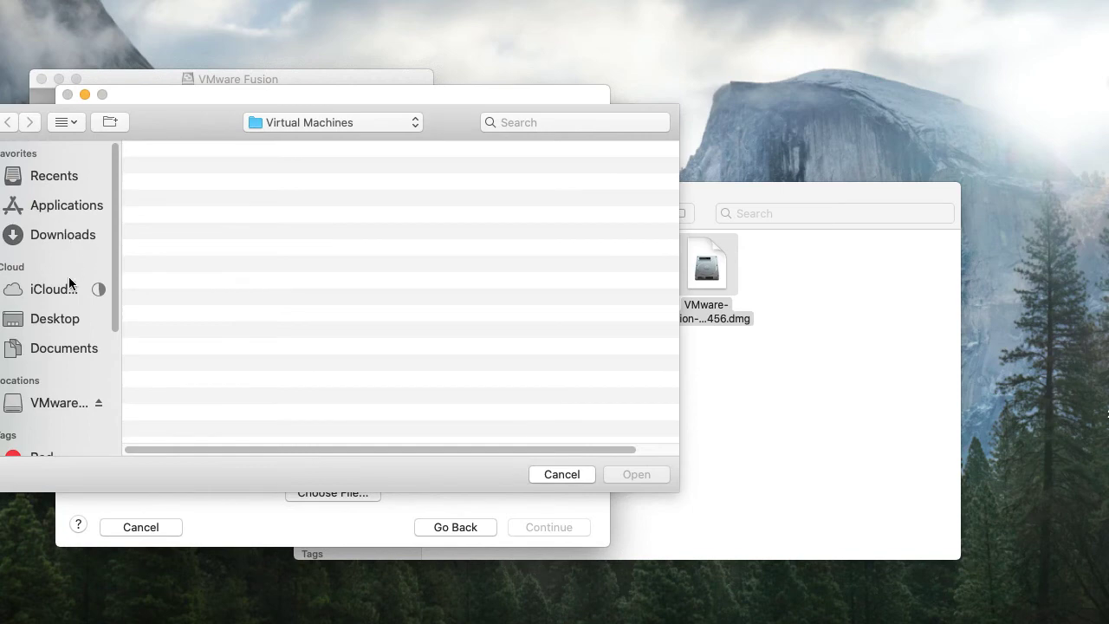
click(57, 324)
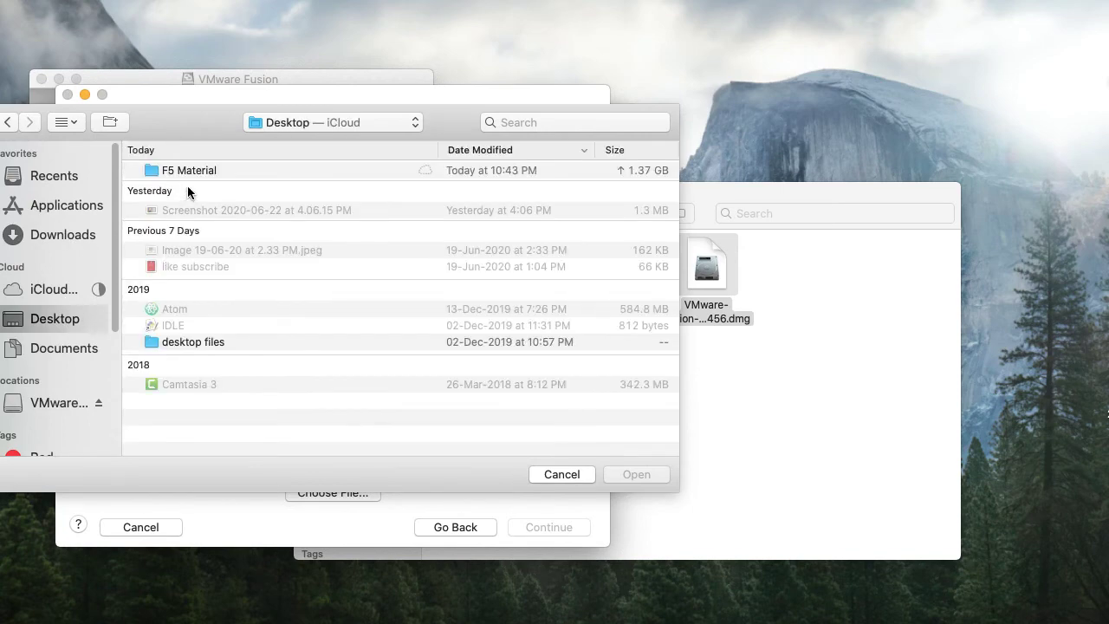
double_click(191, 171)
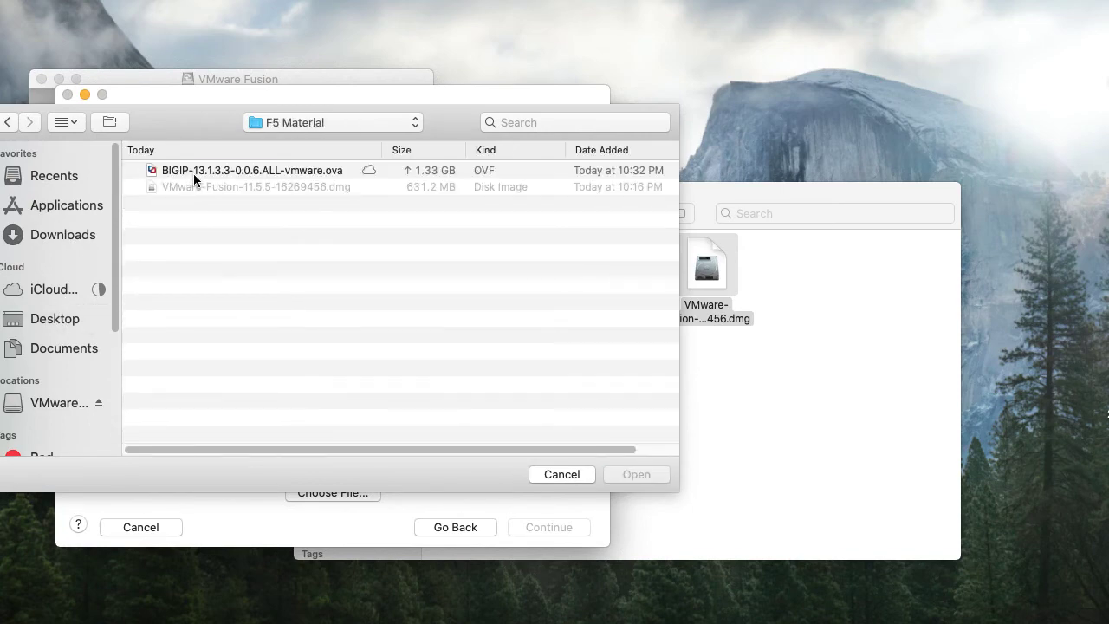
click(193, 171)
click(636, 473)
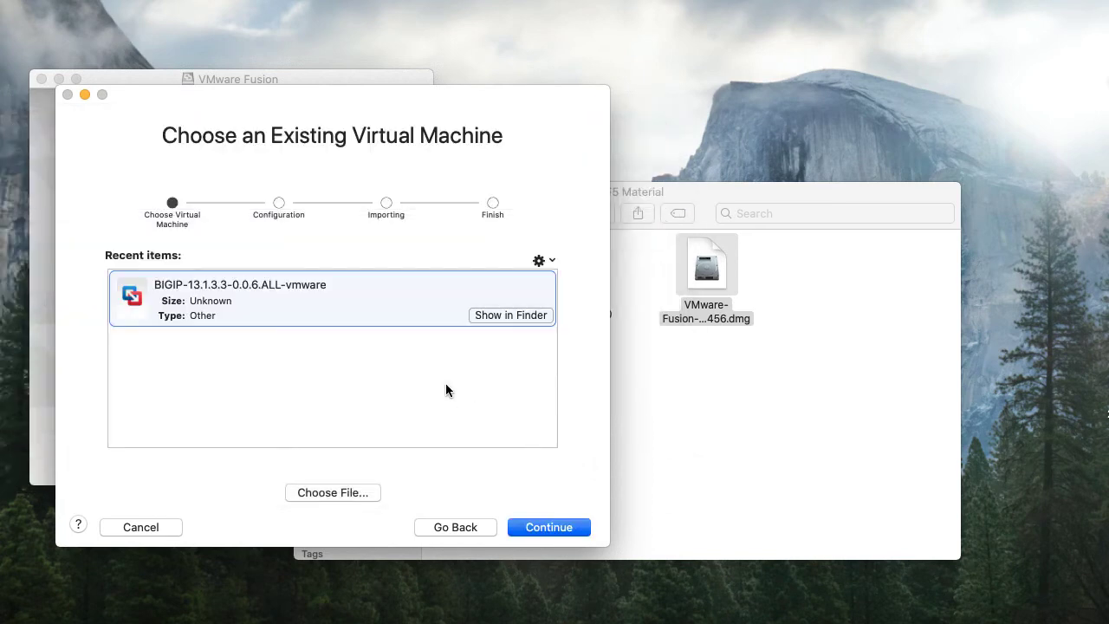
Accept the licence agreement and keep the 2 CPUs/4096 MB RAM deployment
click(539, 525)
click(539, 526)
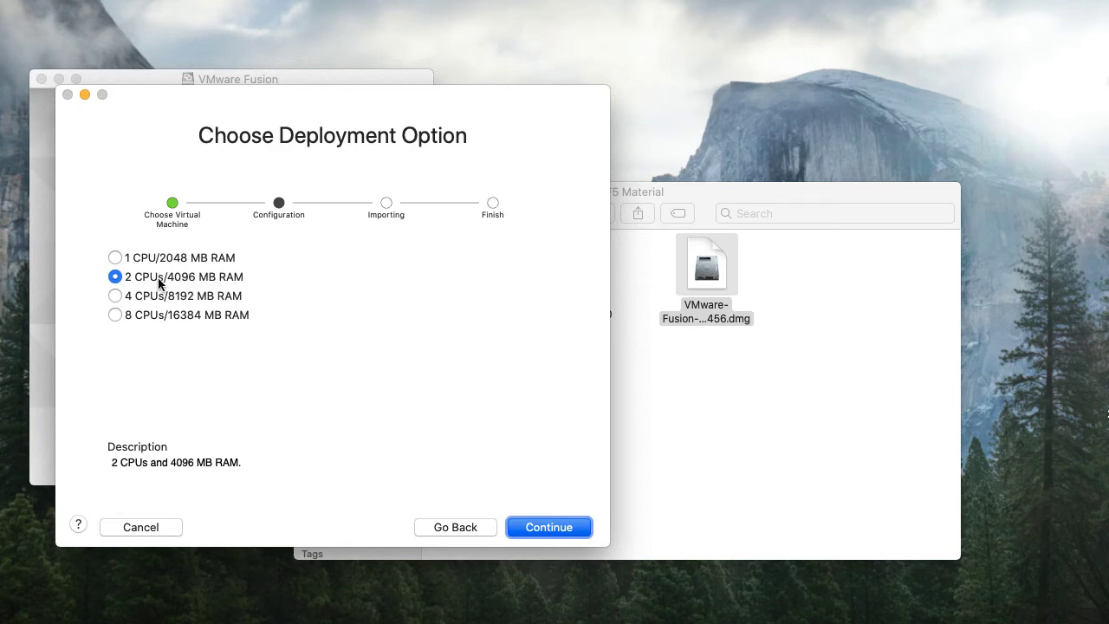
click(541, 527)
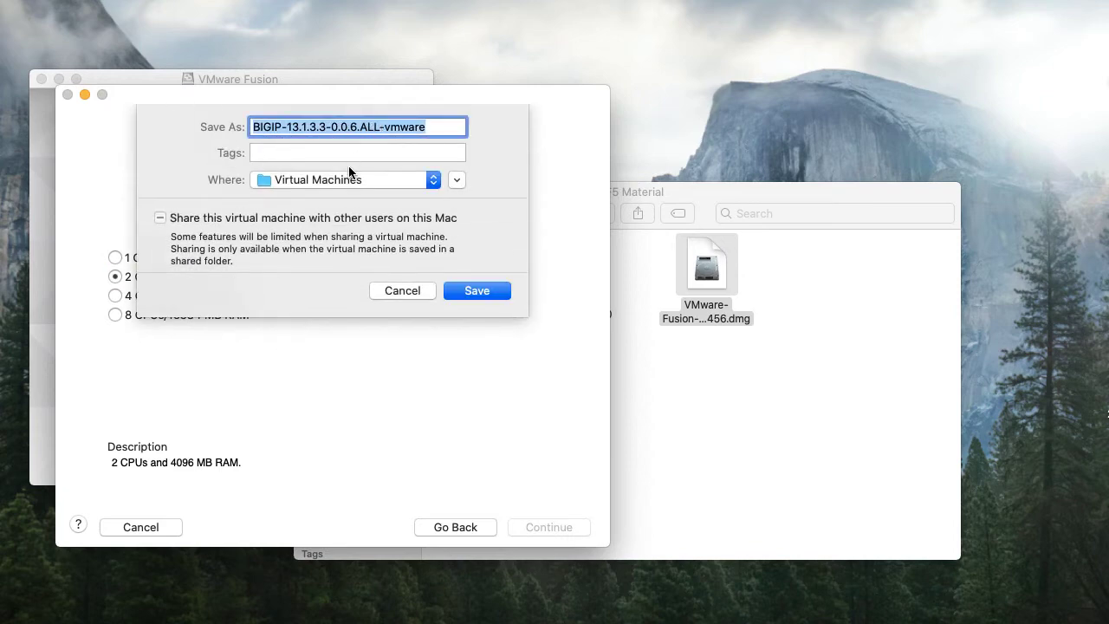
Save the BIGIP-13.1.3.3-0.0.6.ALL-vmware VM in Virtual Machines and let the import finish
click(475, 294)
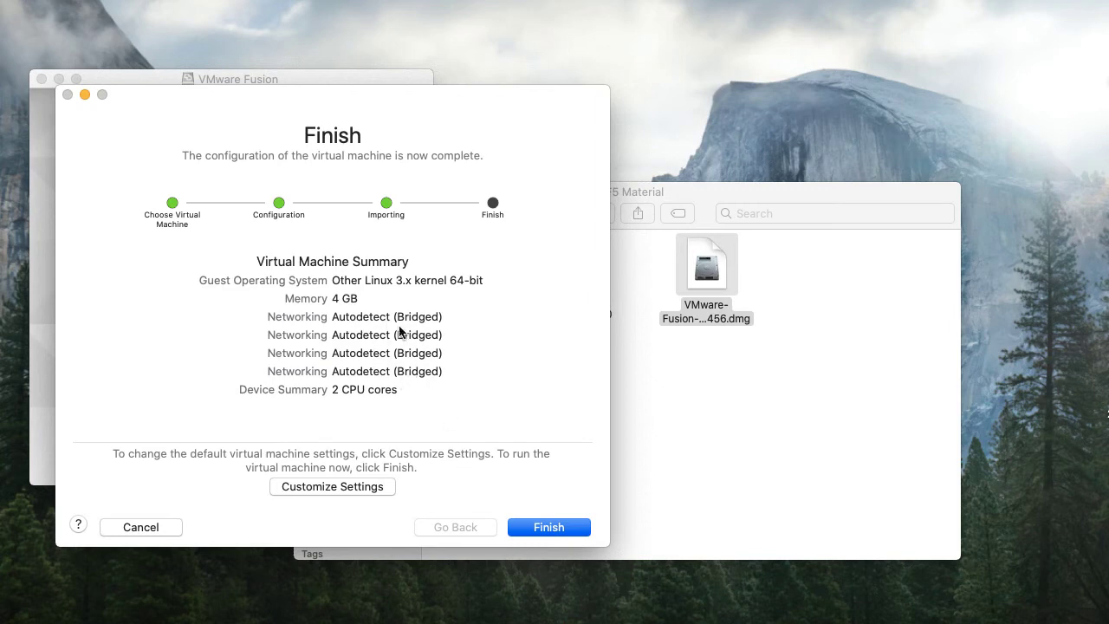
Finish setup, power on the BIG-IP VM and boot its BIG-IP 13.1.3.3 GRUB entry
click(548, 527)
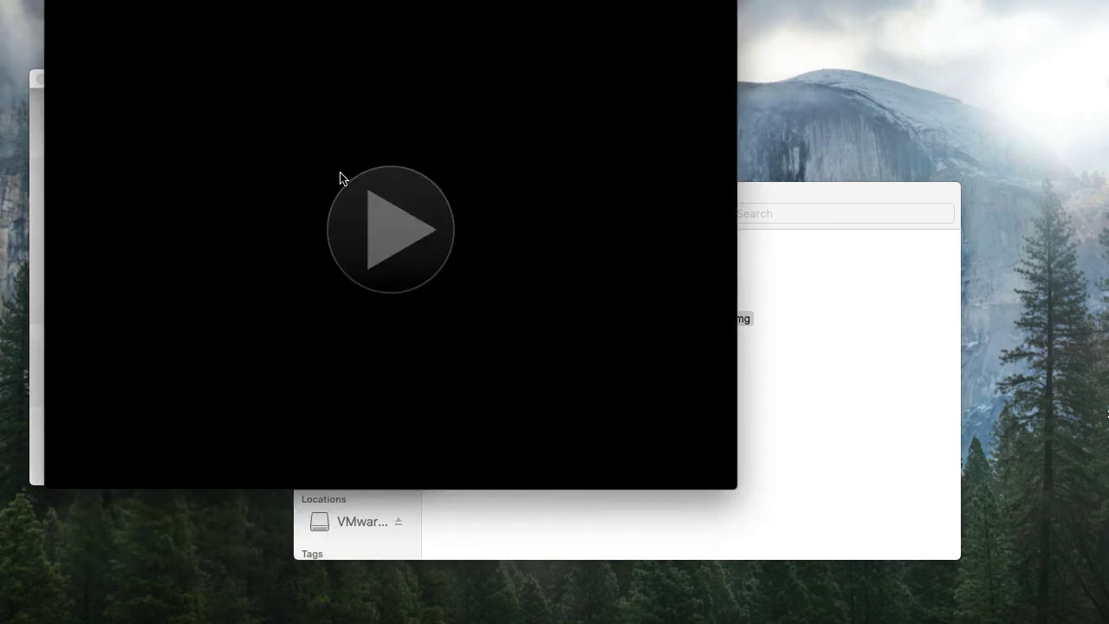
drag(187, 2, 275, 57)
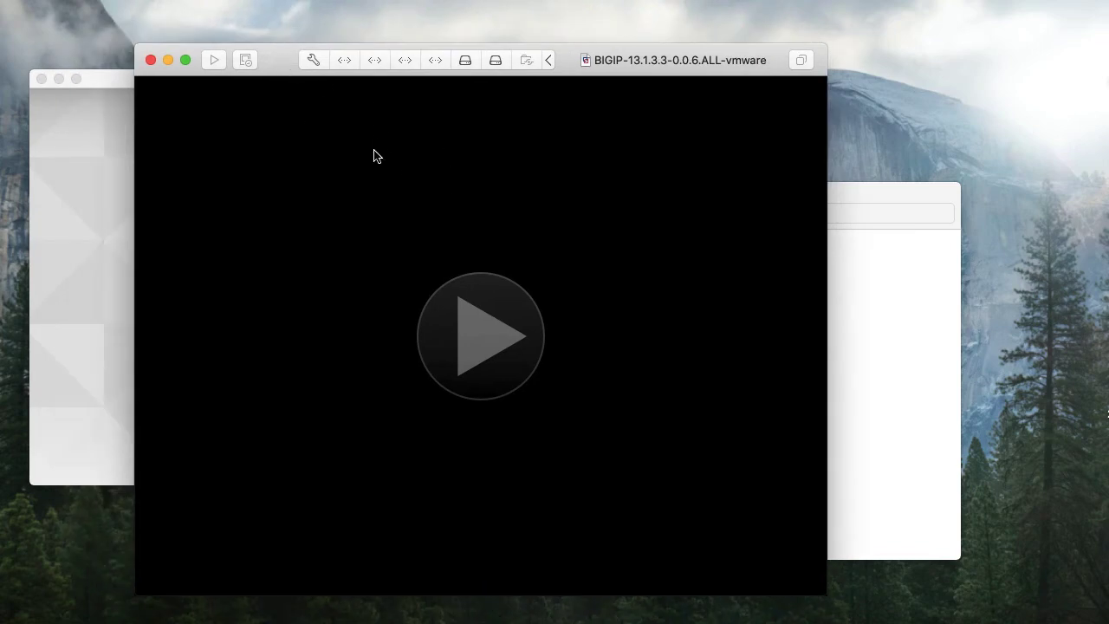
click(473, 330)
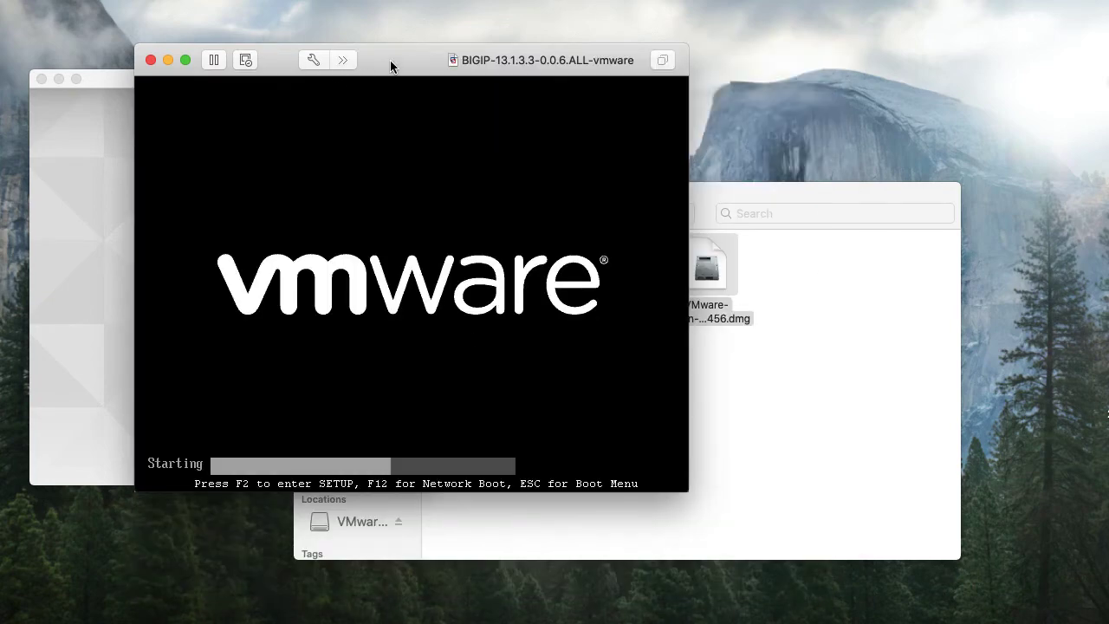
drag(391, 65, 436, 101)
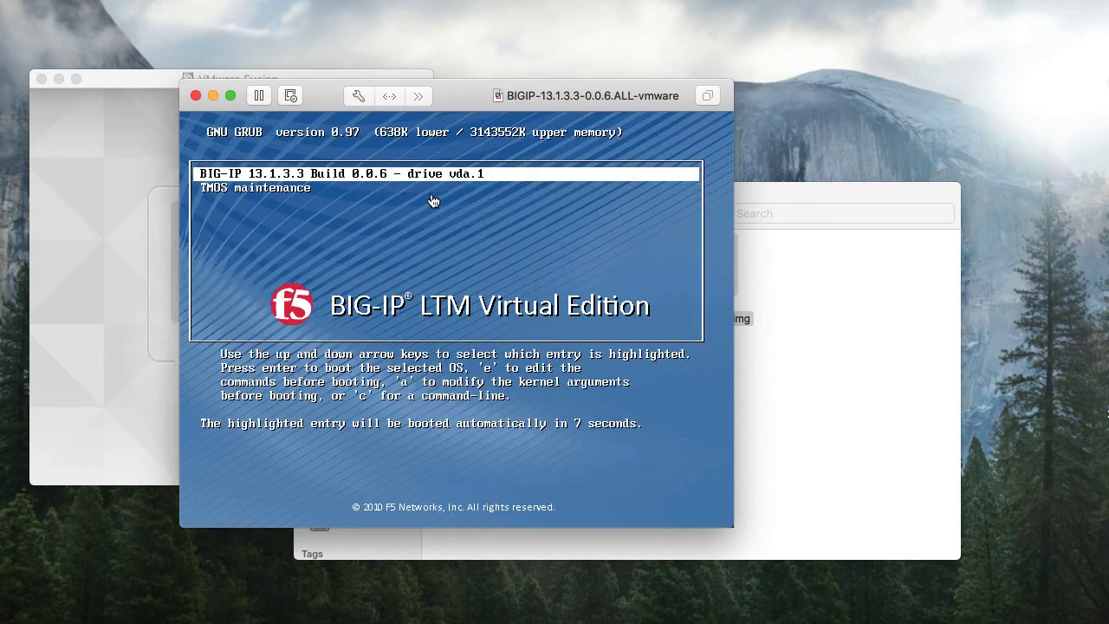
click(433, 201)
key(Return)
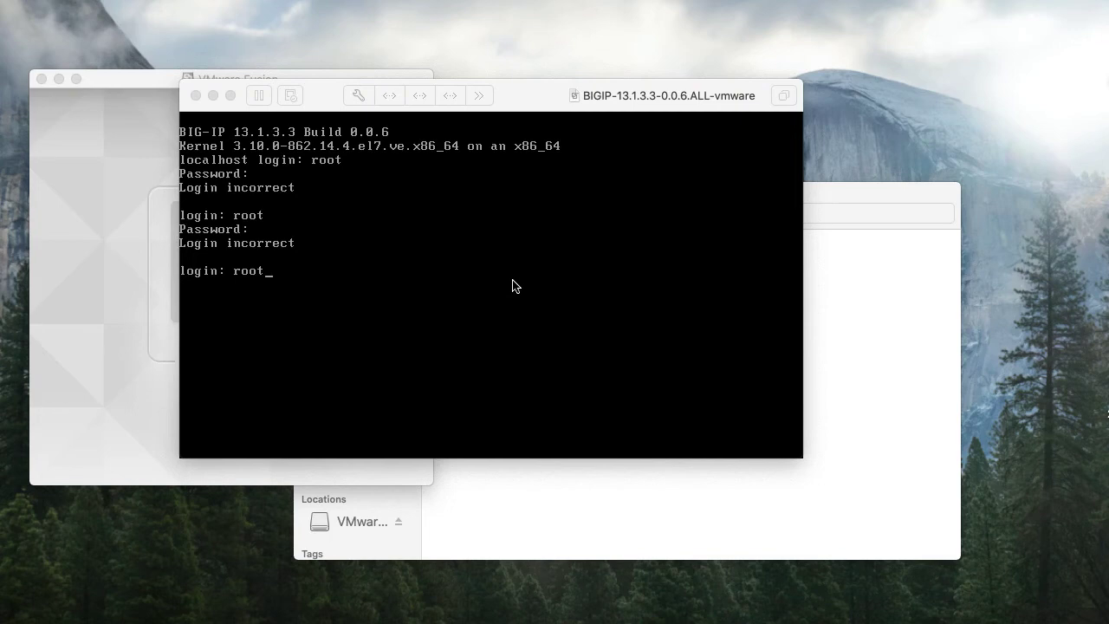
Log in to the BIG-IP console as root and run config to begin Management Port Setup
click(416, 279)
text(root)
key(Return)
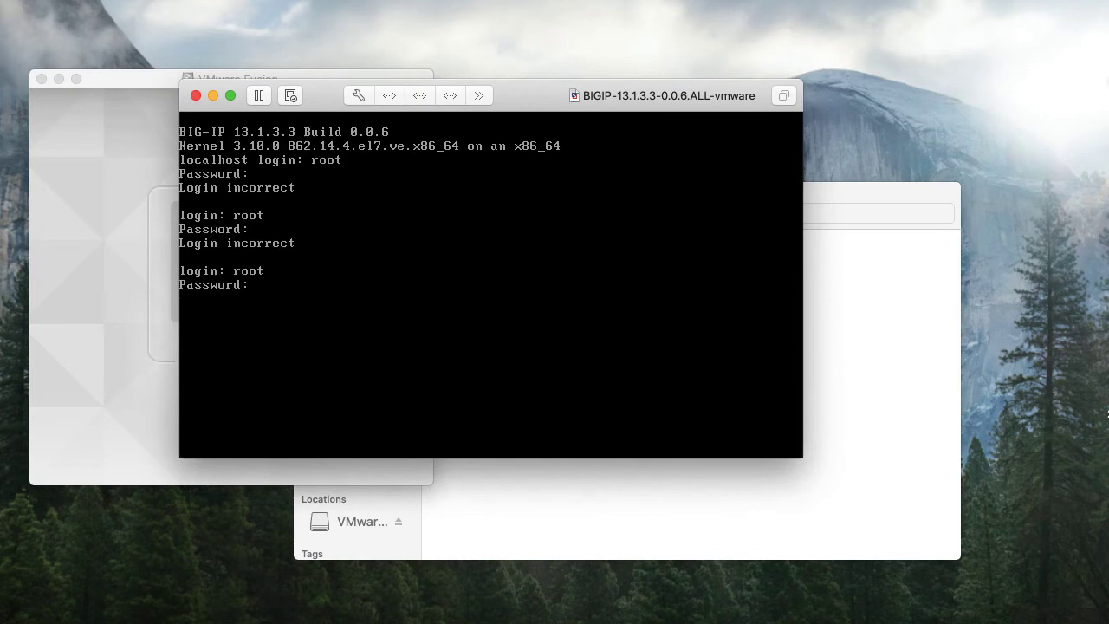
key(Return)
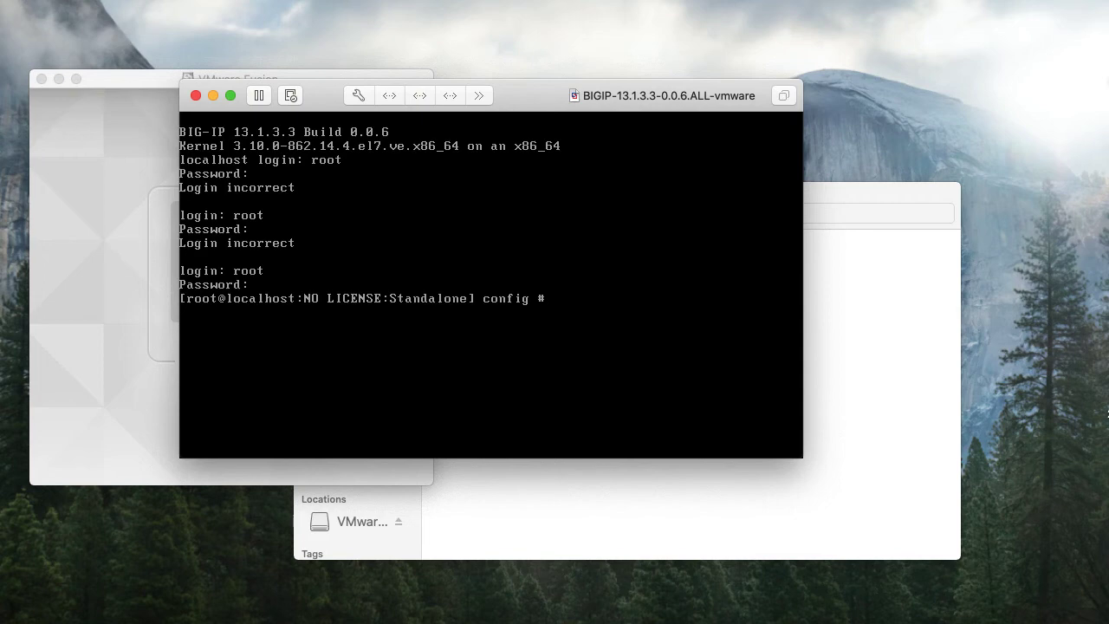
text(config)
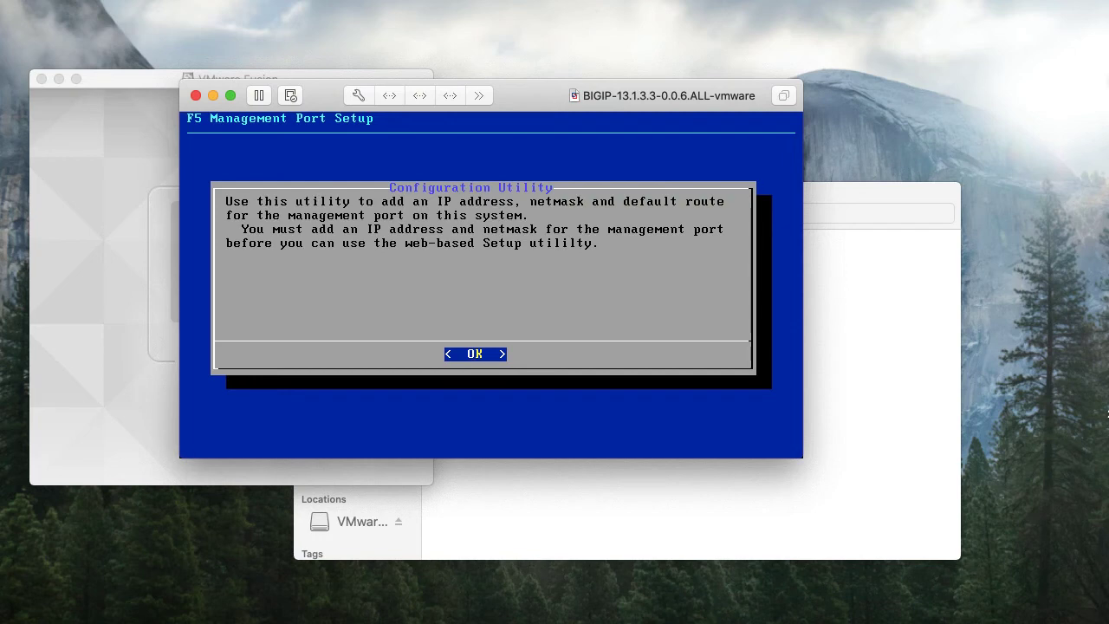
key(Return)
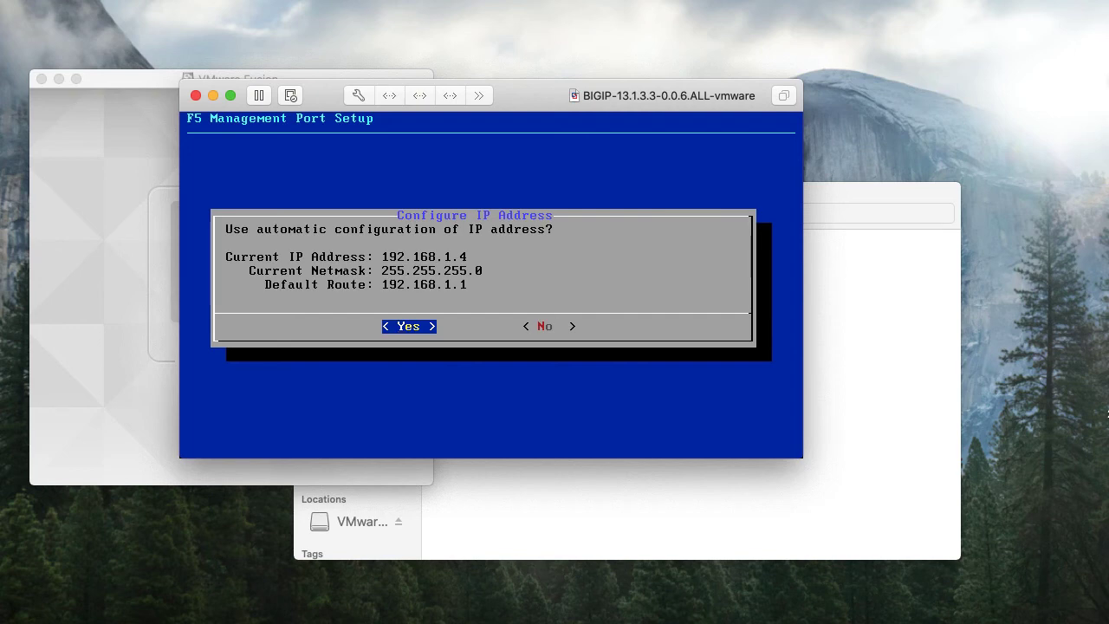
click(947, 0)
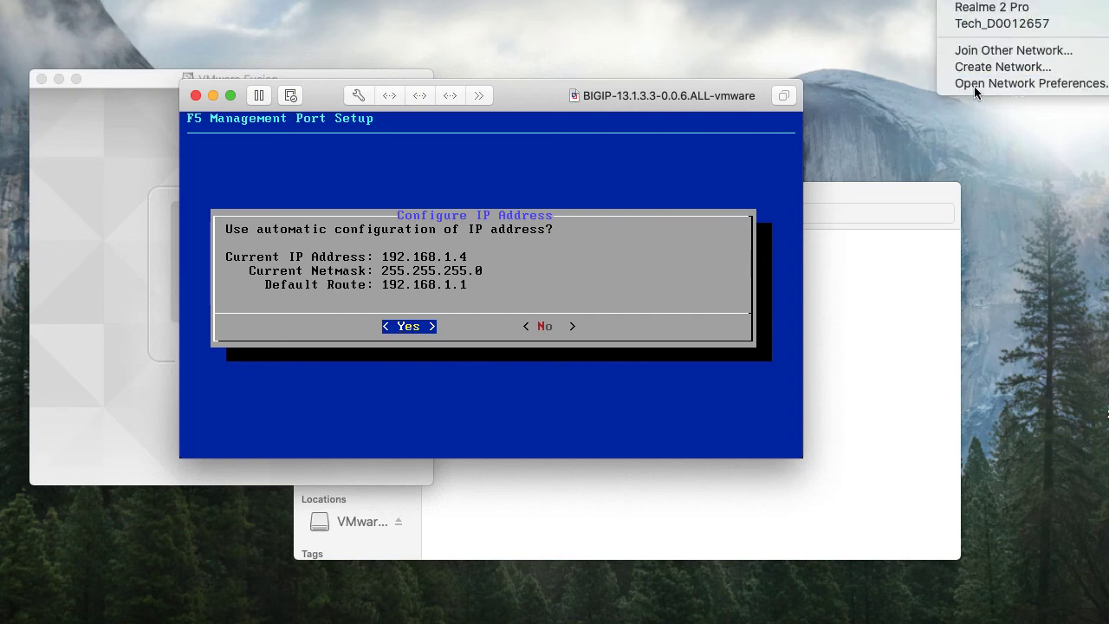
click(944, 84)
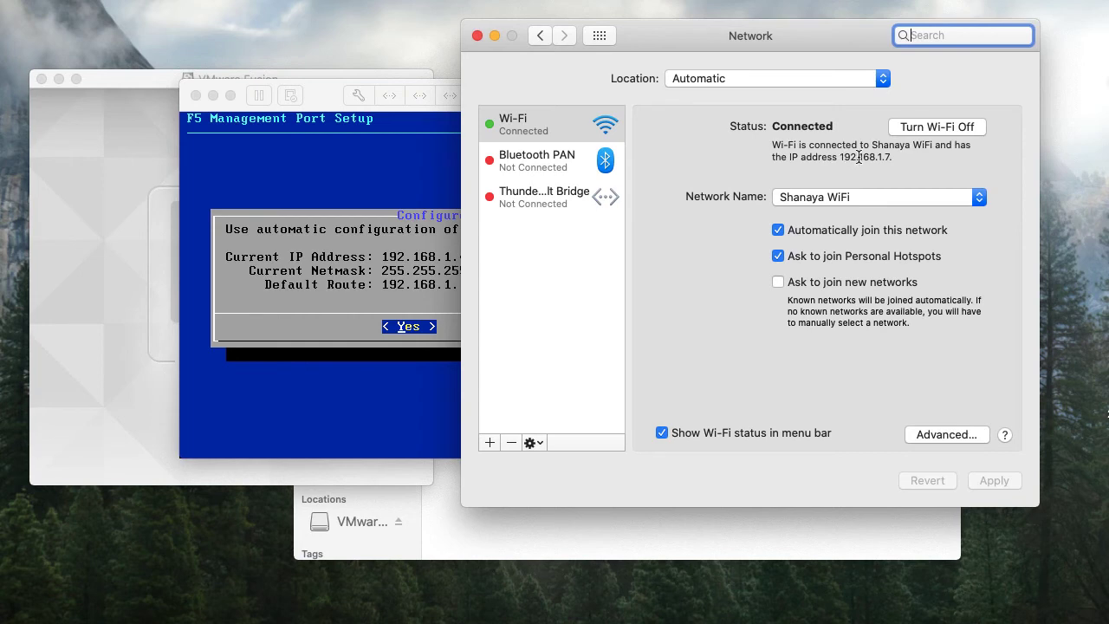
click(495, 35)
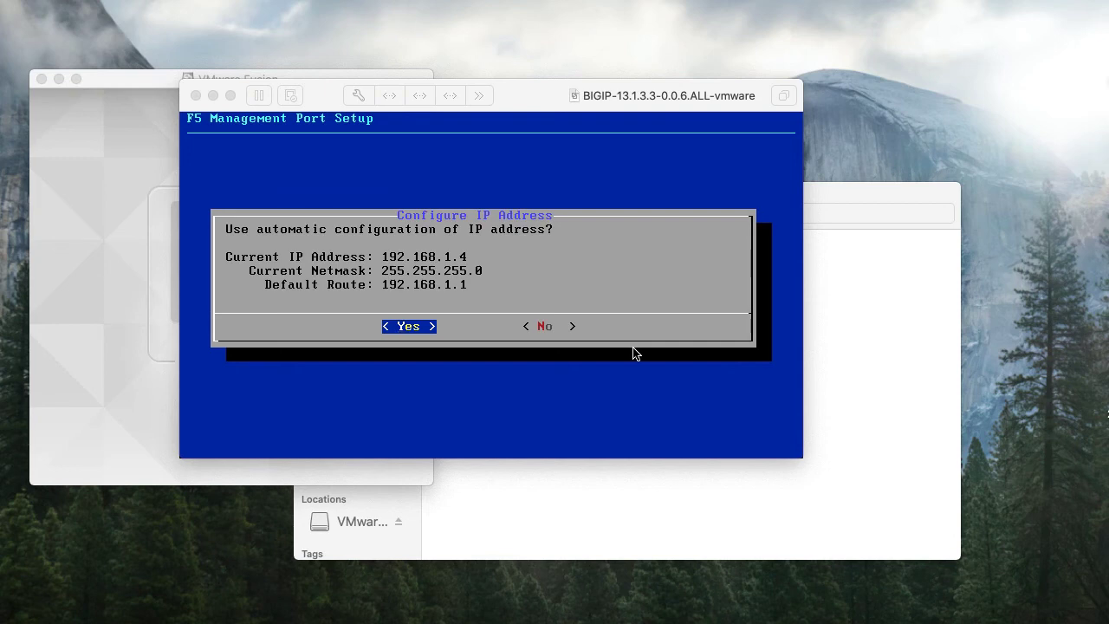
Decline automatic configuration and set IP 192.168.1.100 with netmask 255.255.255.0
click(551, 327)
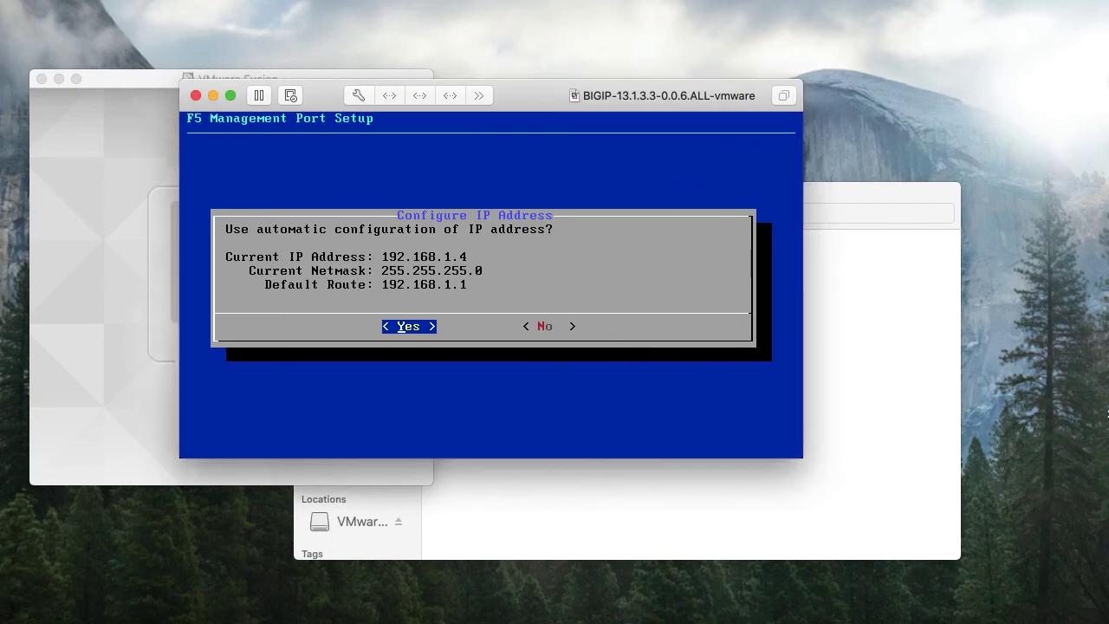
key(Right)
key(Left)
key(Right)
key(Return)
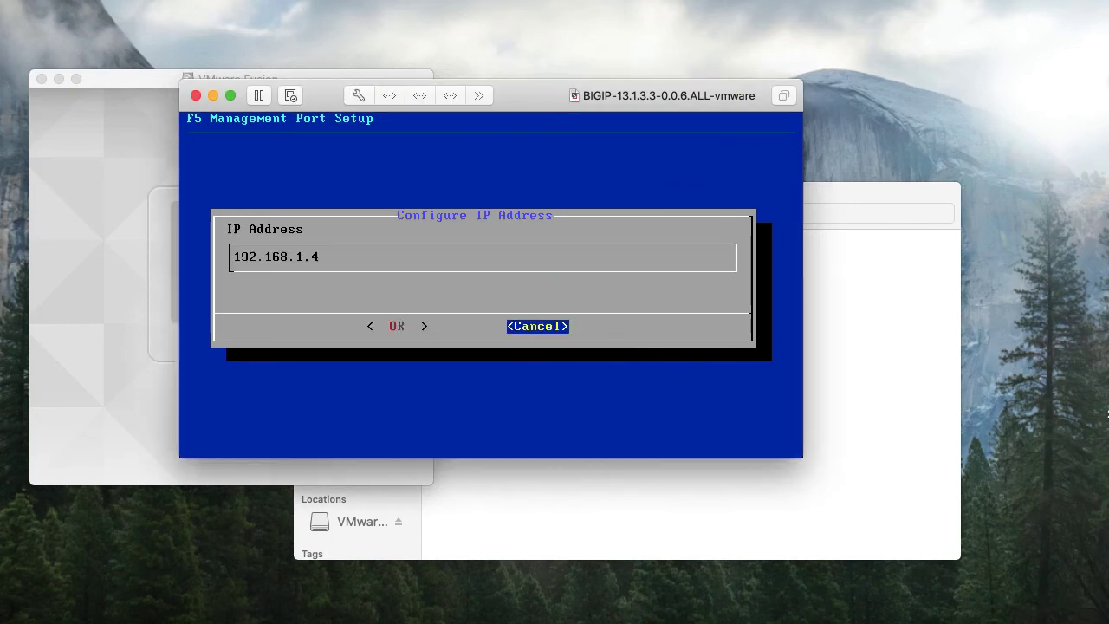
key(BackSpace)
text(100)
key(Tab)
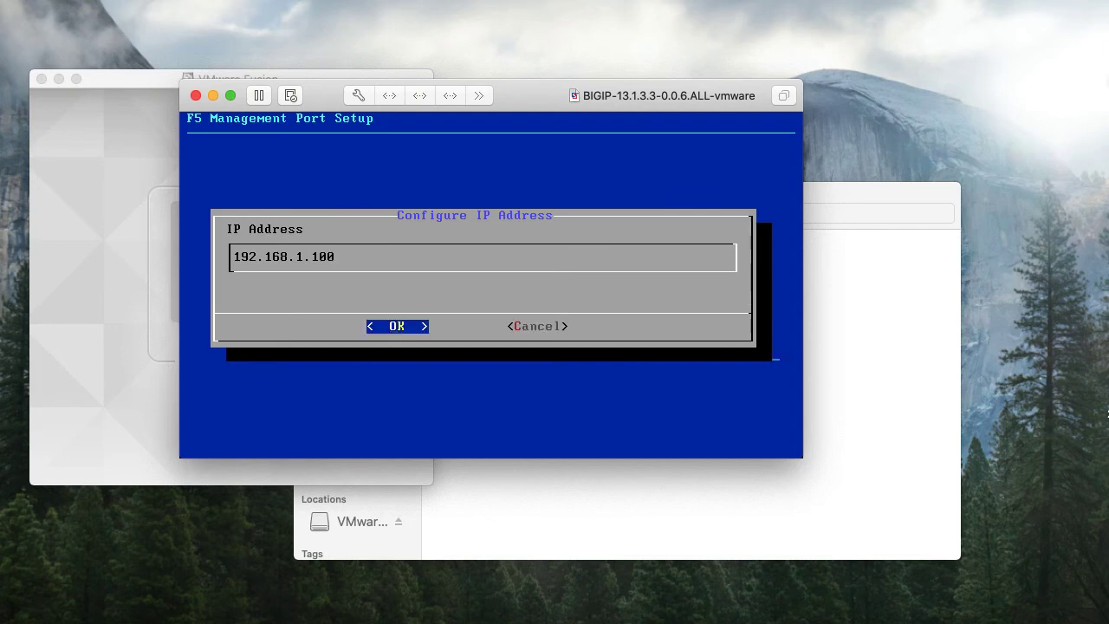
key(Return)
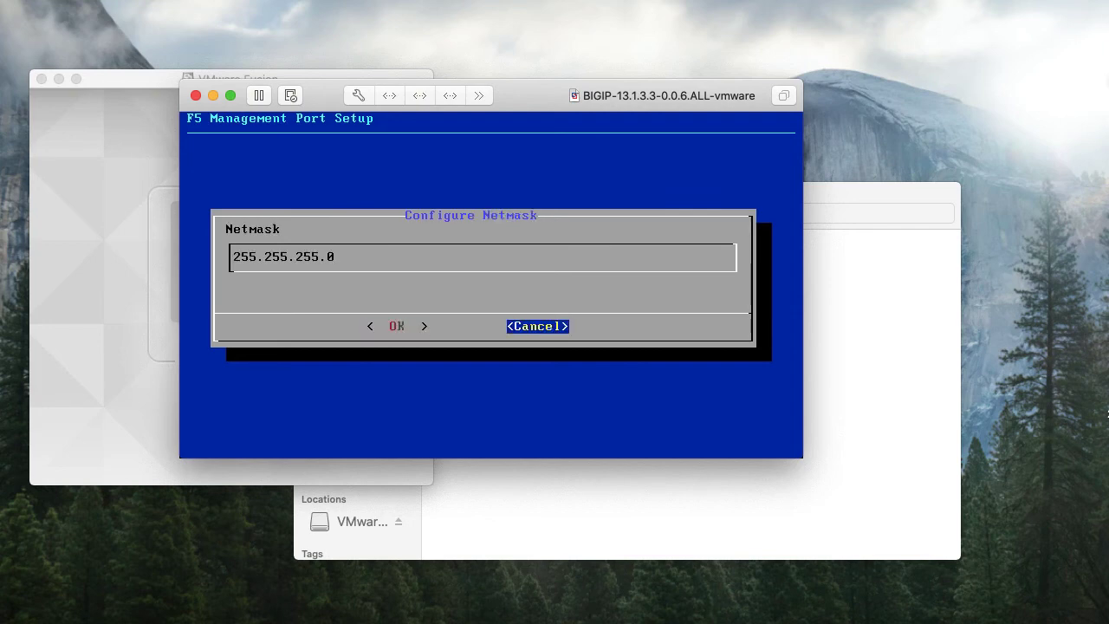
key(Tab)
key(Return)
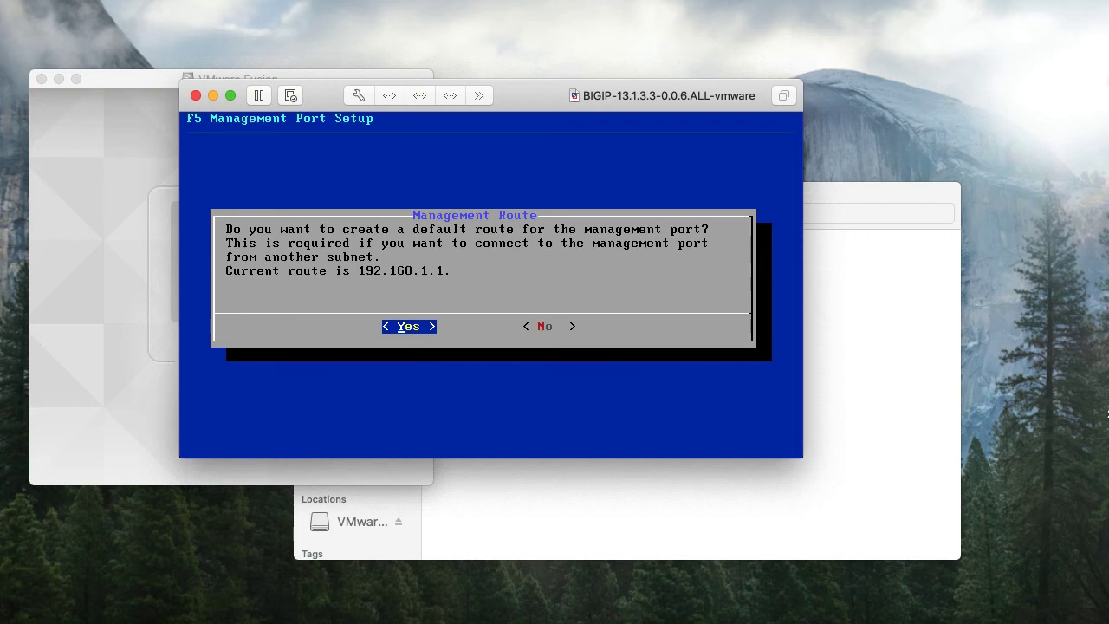
Create the default management route 192.168.1.1 and accept the management port settings
key(Right)
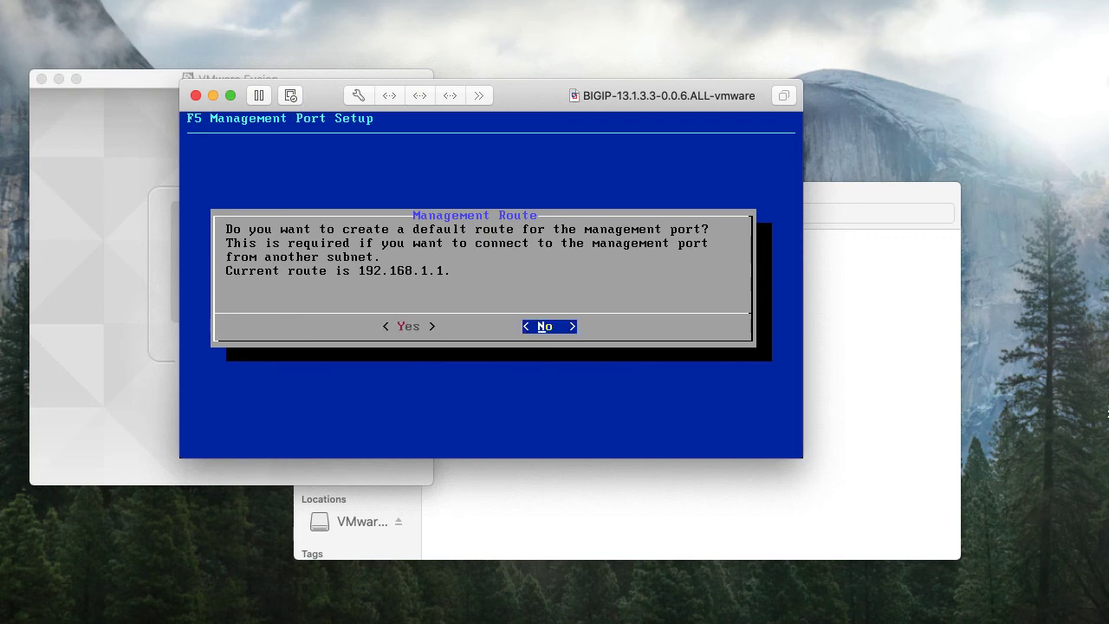
key(Left)
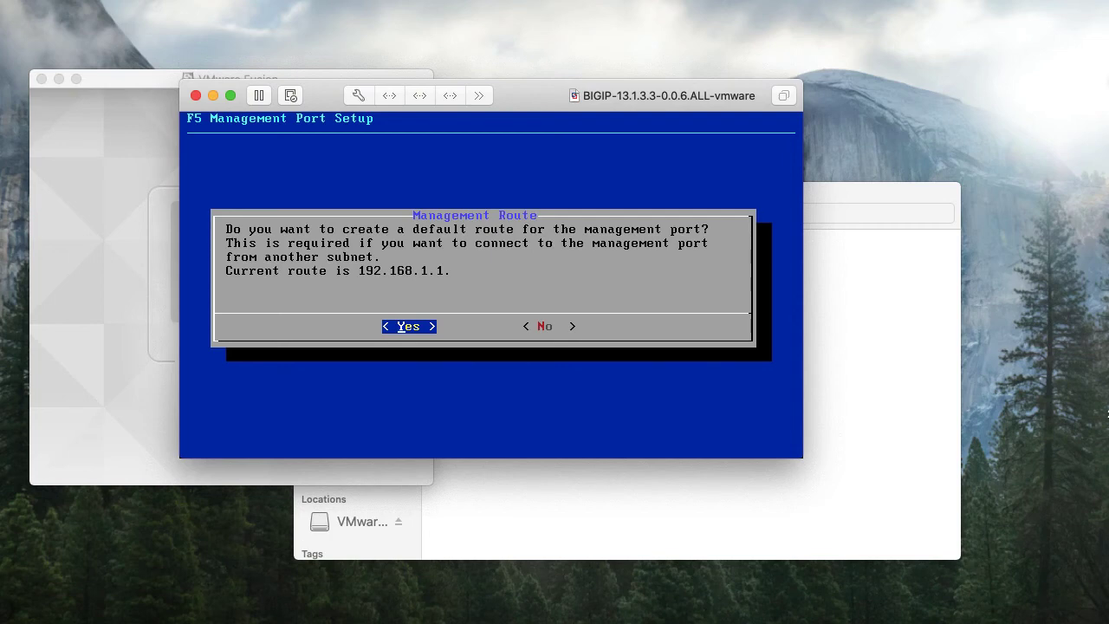
key(Return)
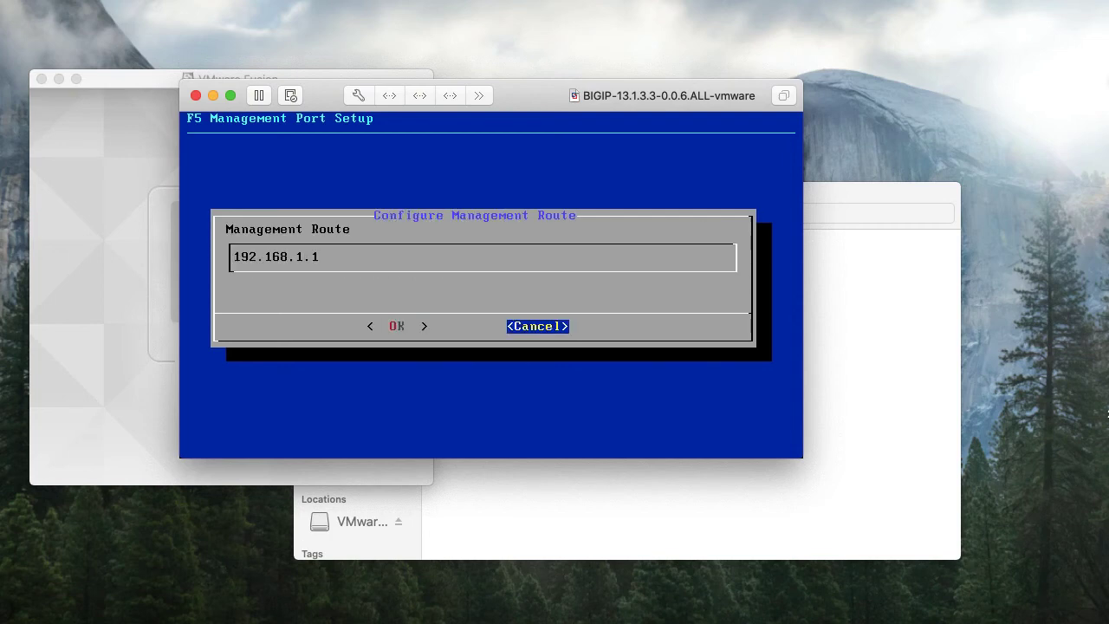
key(Left)
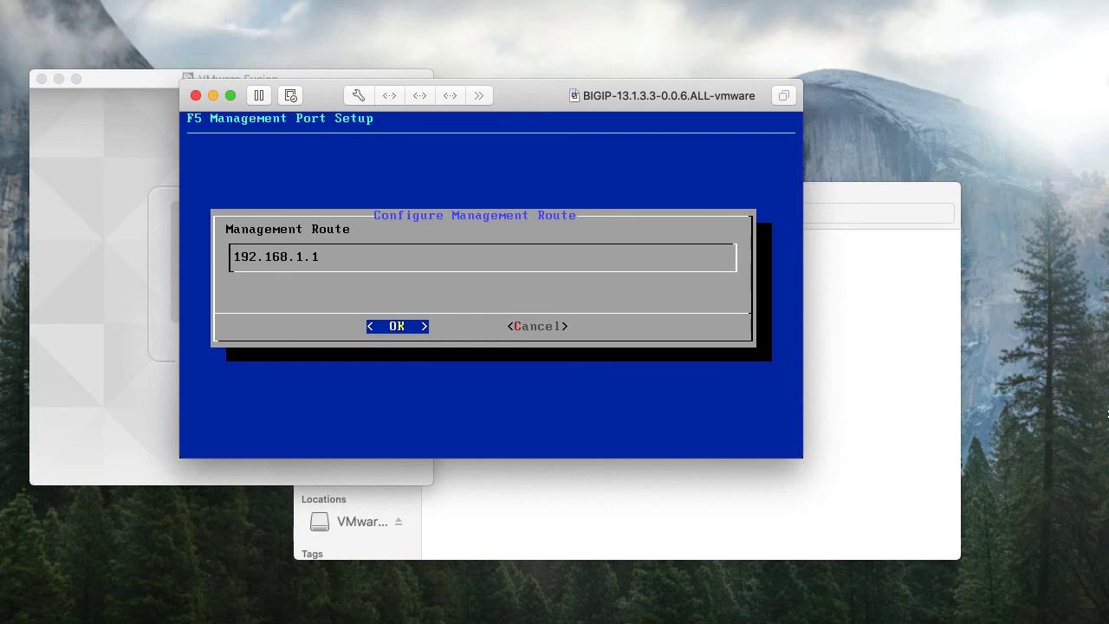
key(Return)
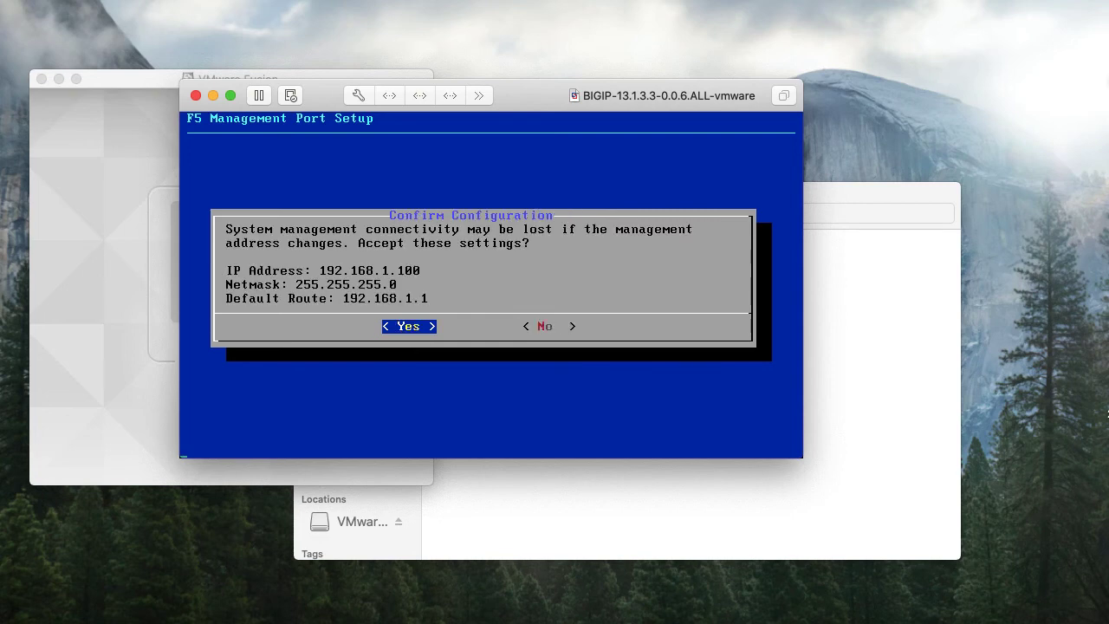
key(Return)
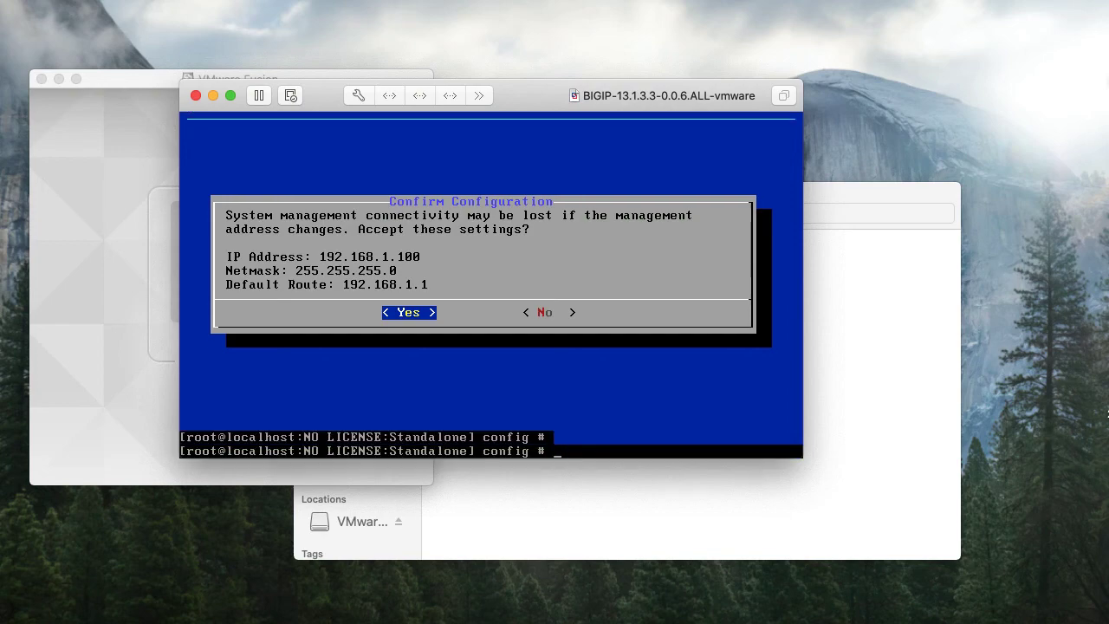
Run ifconfig at the shell prompt to list the network interfaces
key(Return)
key(Return)
key(Return)
key(Return)
text(ifco)
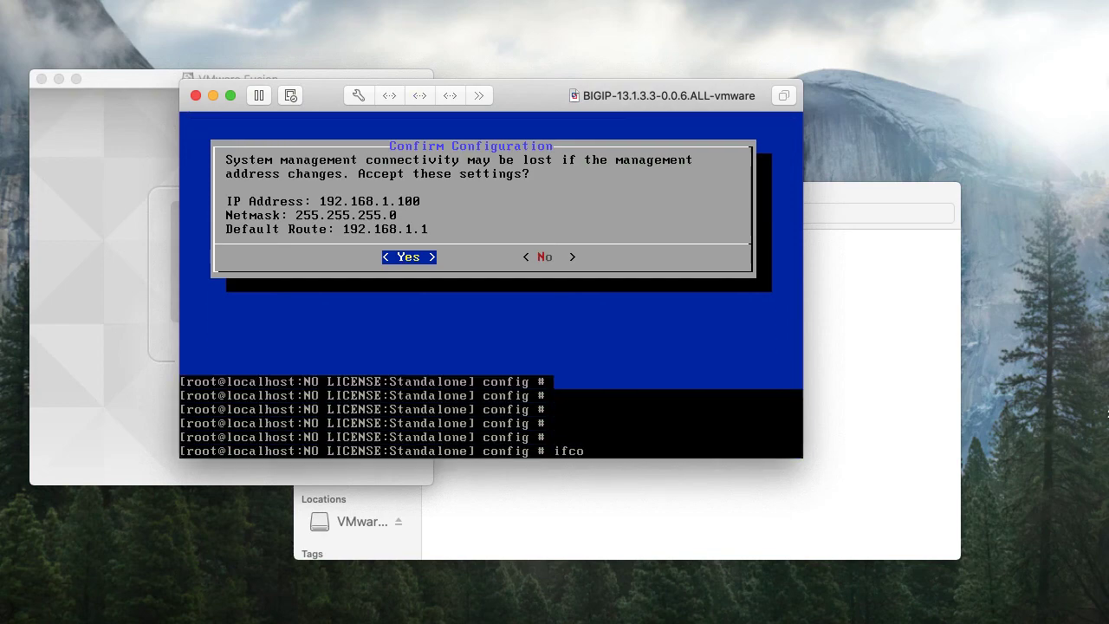
text(nfig)
key(Return)
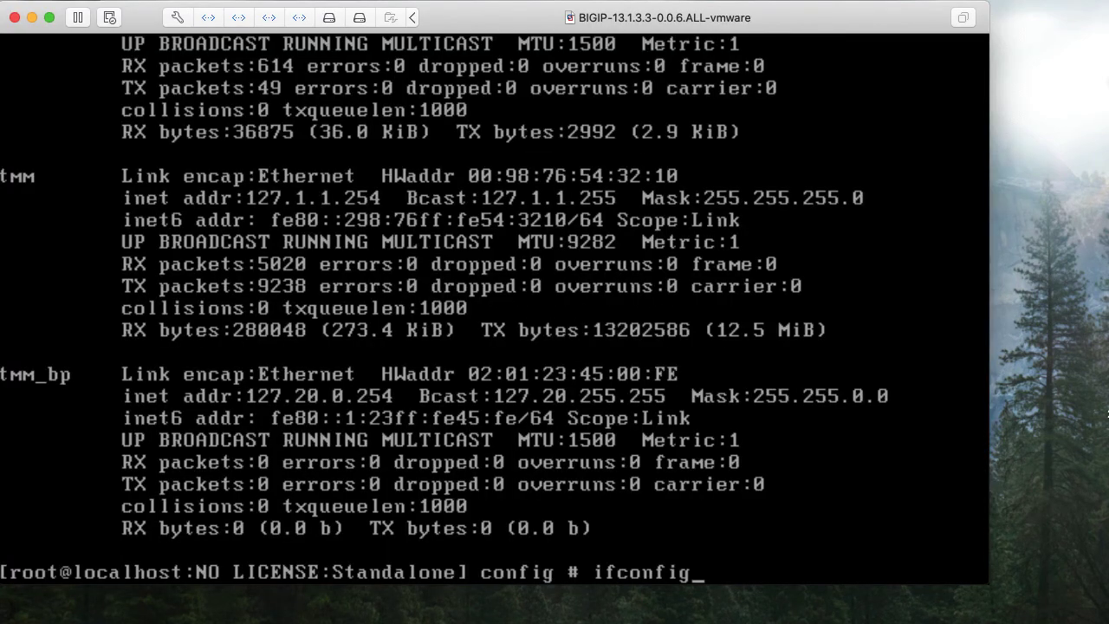
click(280, 617)
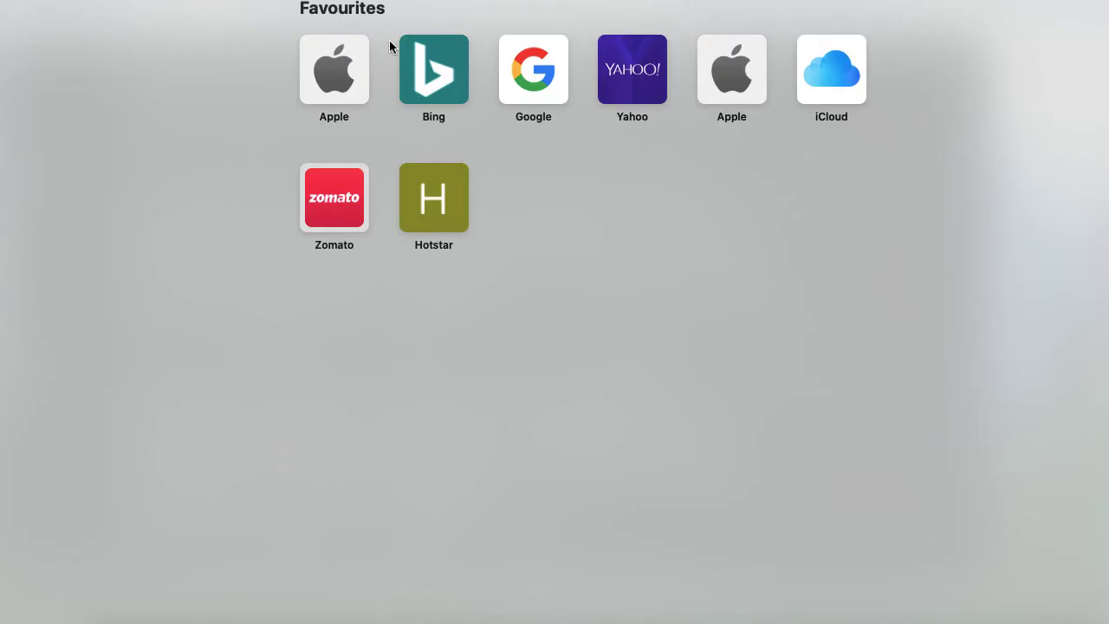
text(htt)
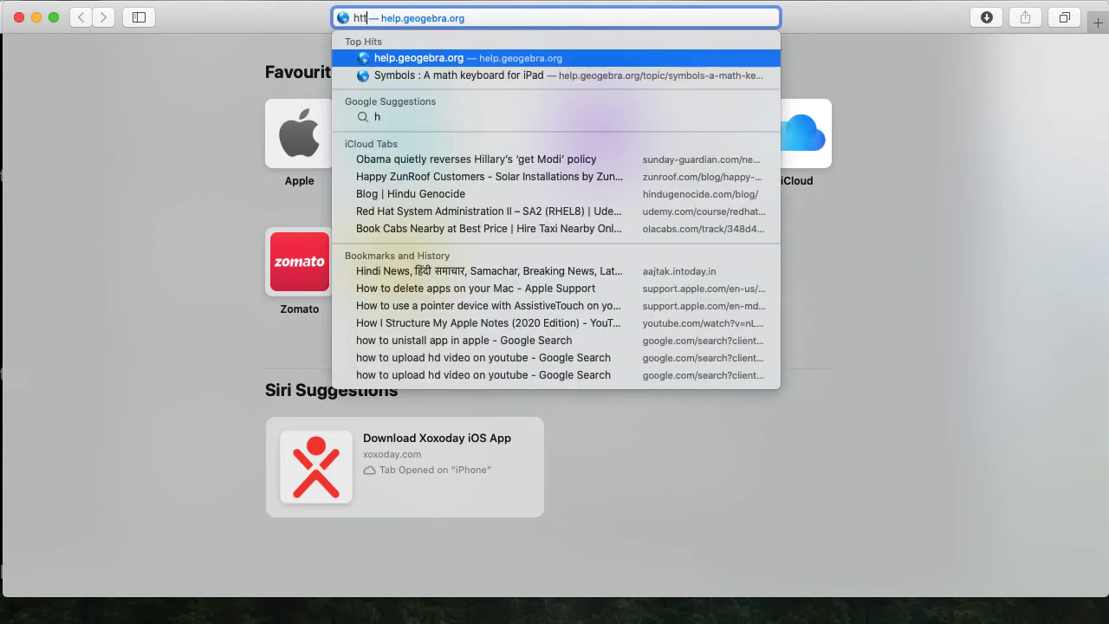
text(ps)
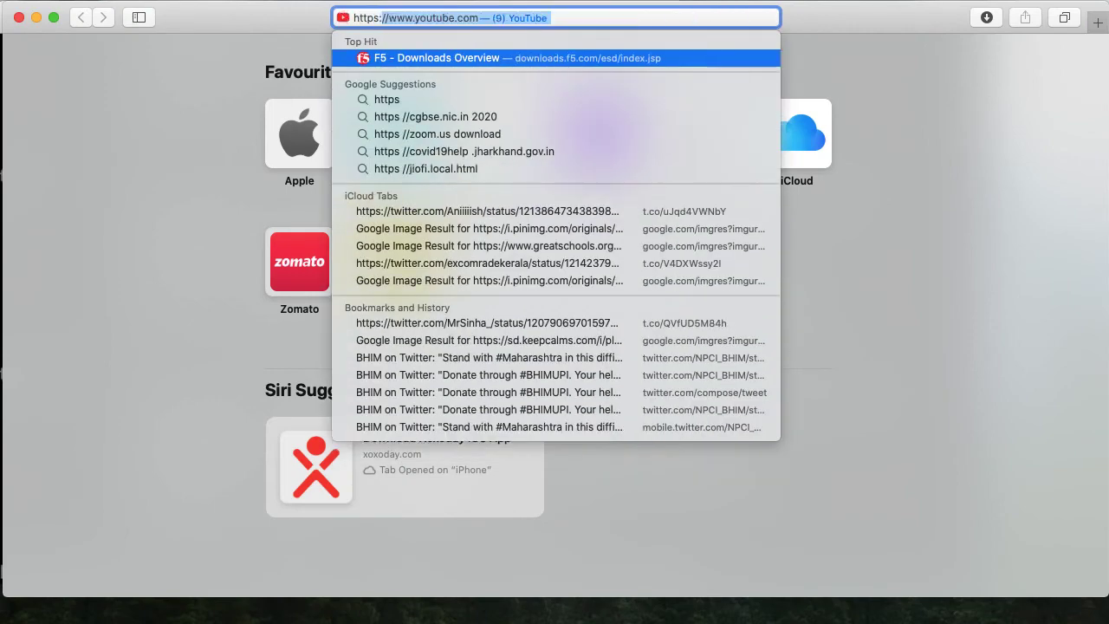
text(://192.168)
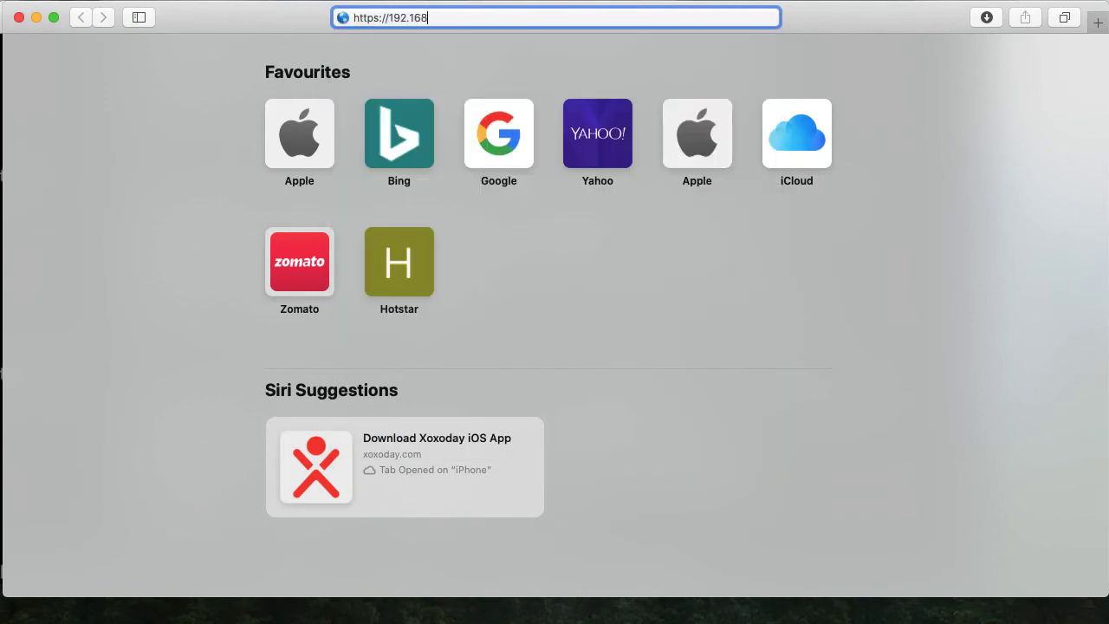
text(.1.100)
key(Return)
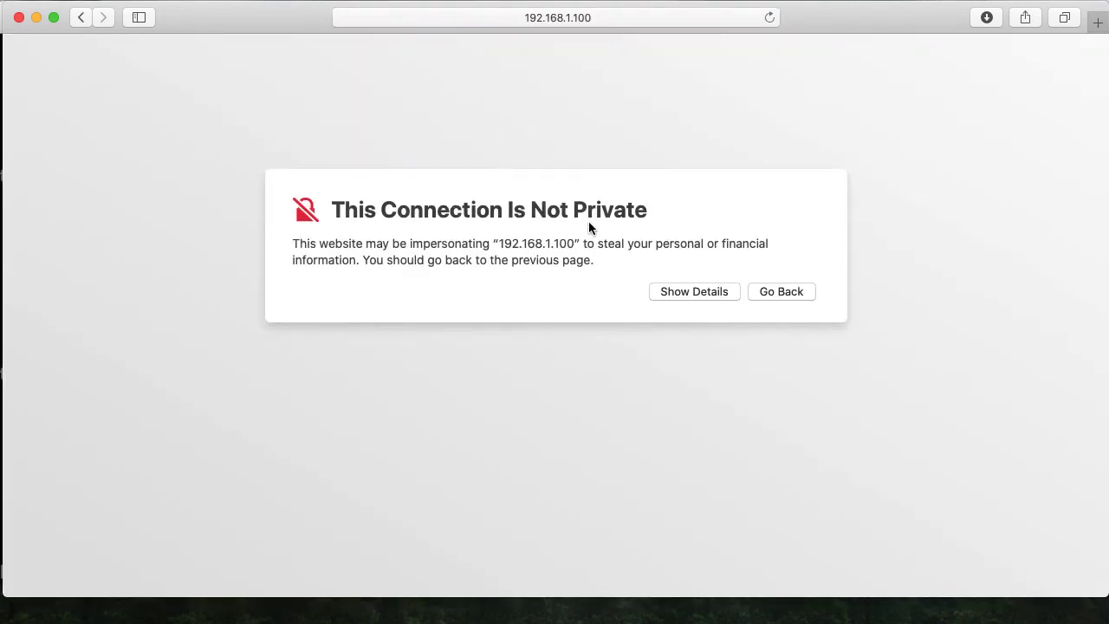
Bypass the invalid certificate warning and trust the site using the Mac password
click(700, 292)
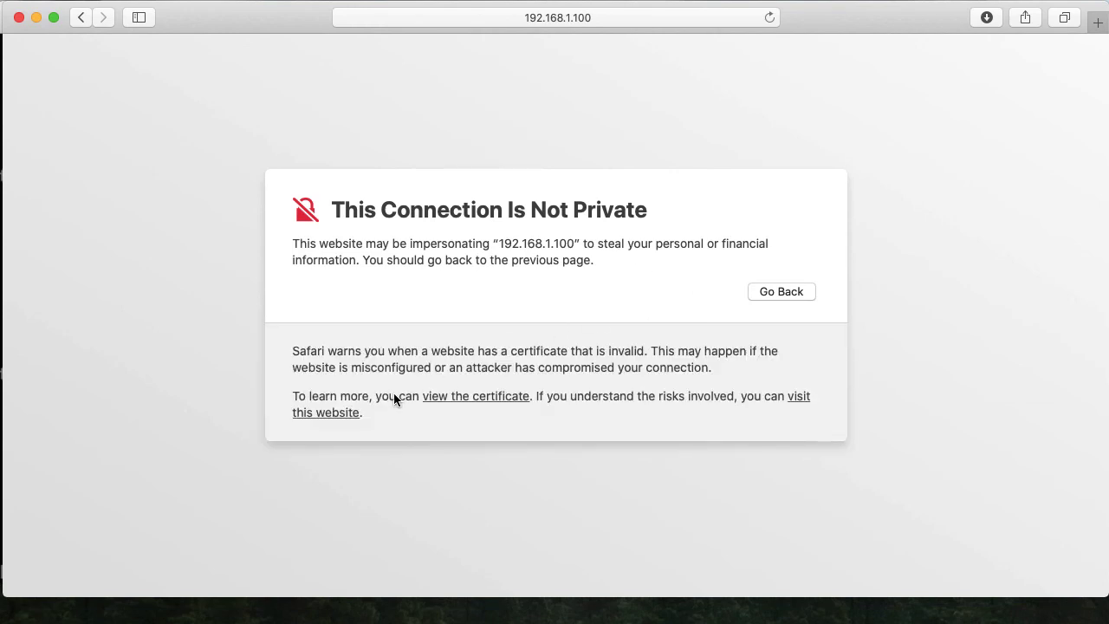
click(798, 404)
click(667, 123)
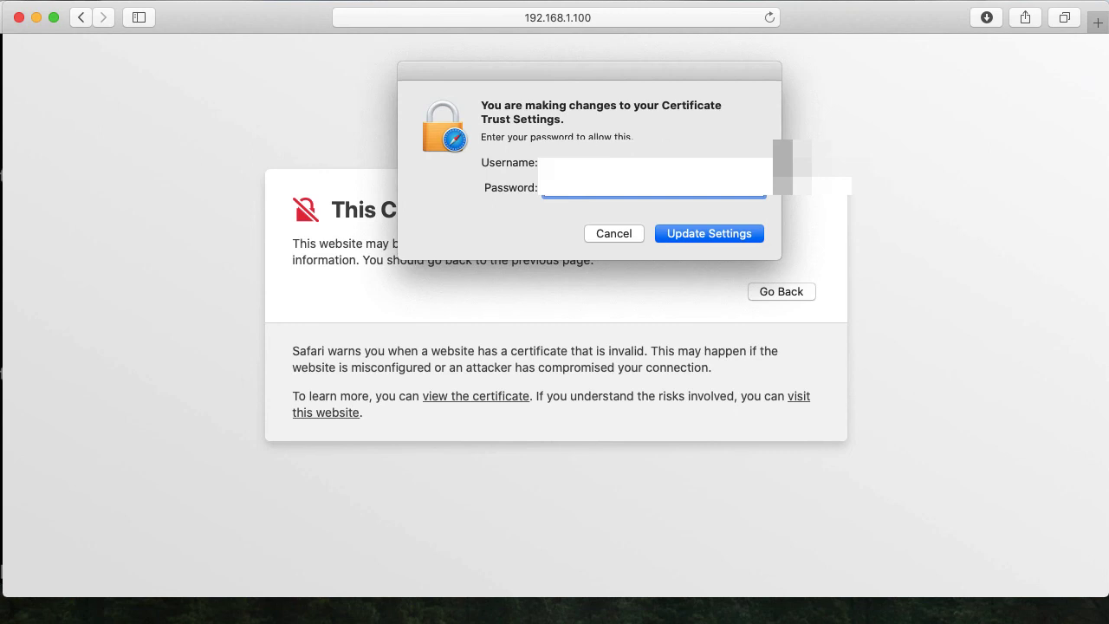
text(**********)
key(Return)
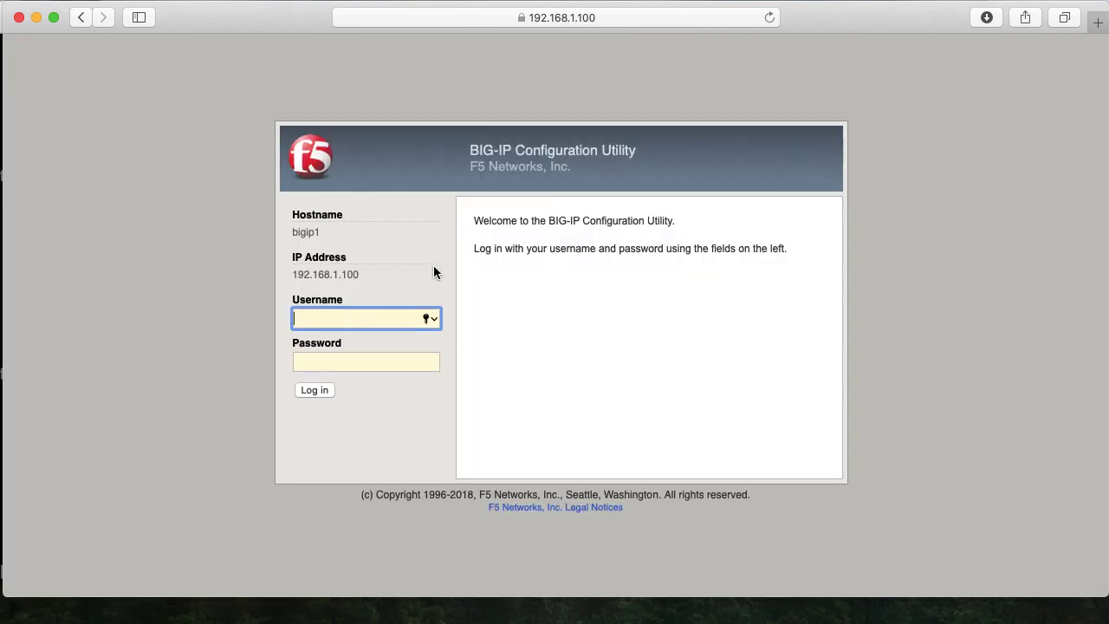
Log in as admin with the account password and decline Safari's save-password prompt
text(admin)
key(Tab)
text(*)
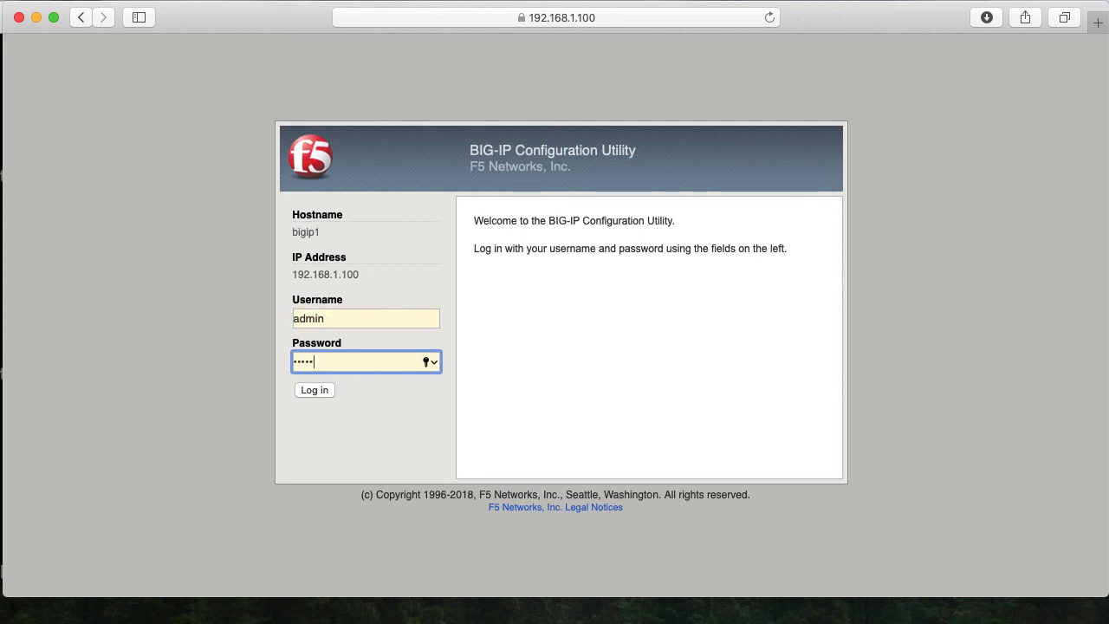
click(315, 390)
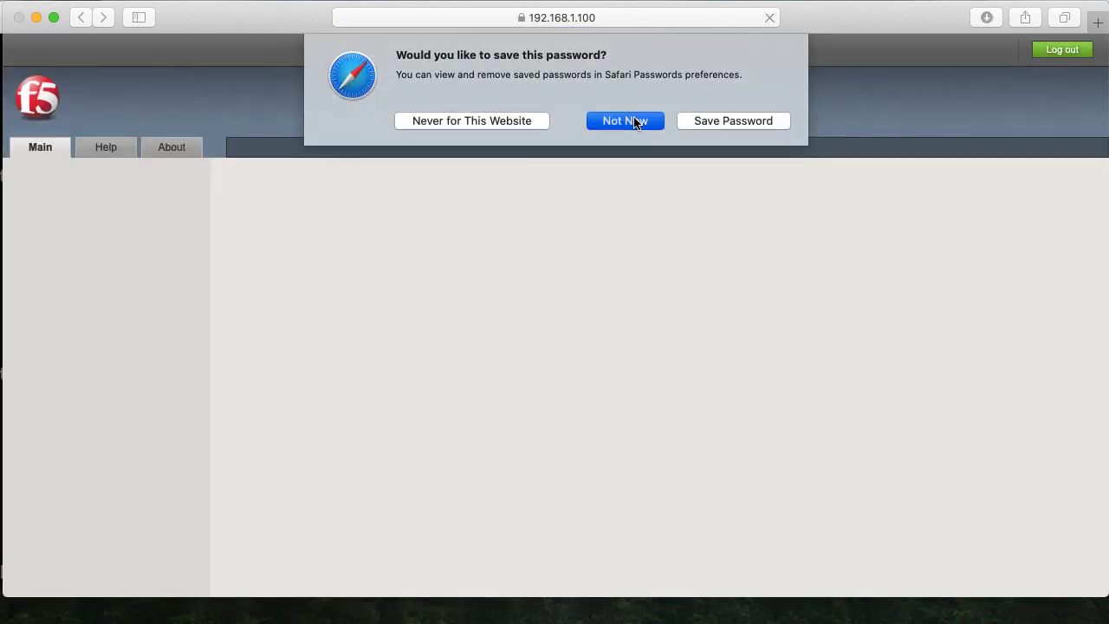
click(631, 120)
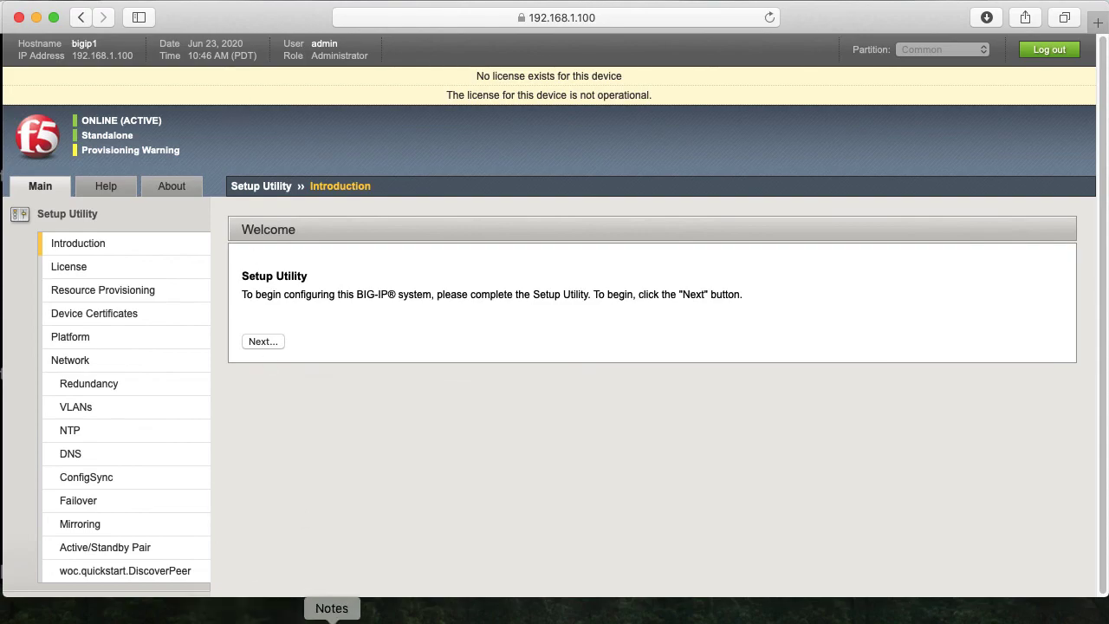
click(332, 618)
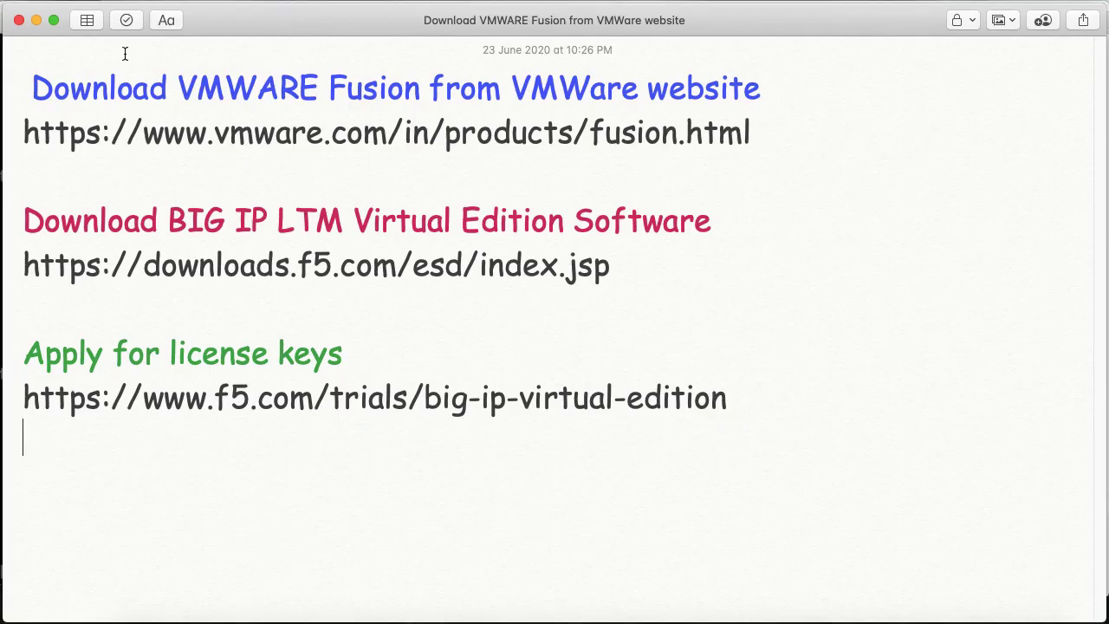
drag(35, 87, 758, 93)
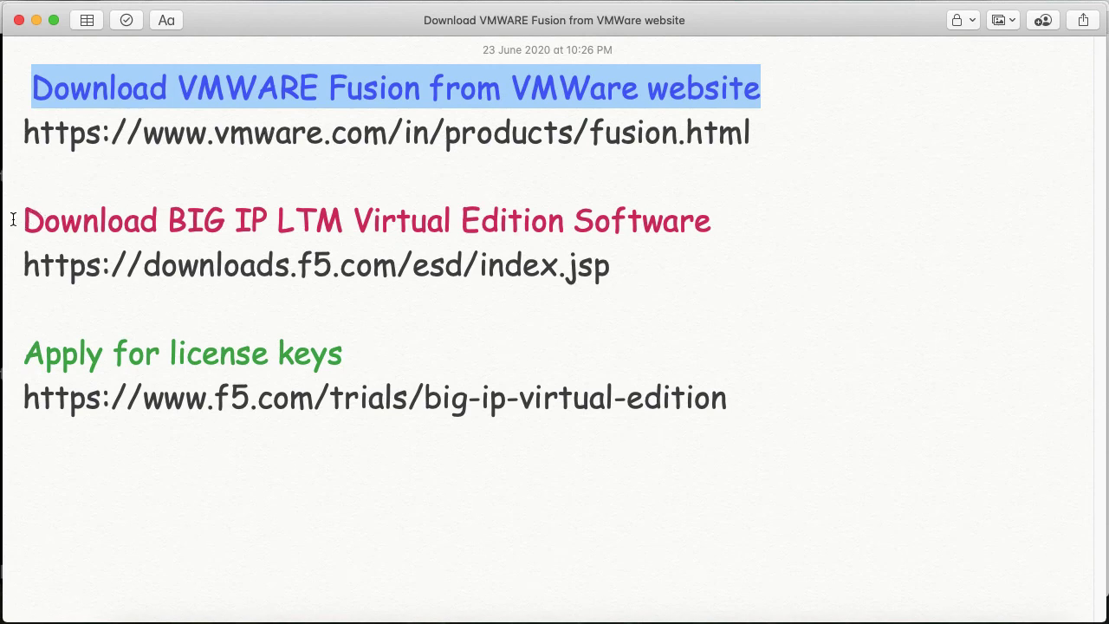
drag(12, 217, 776, 219)
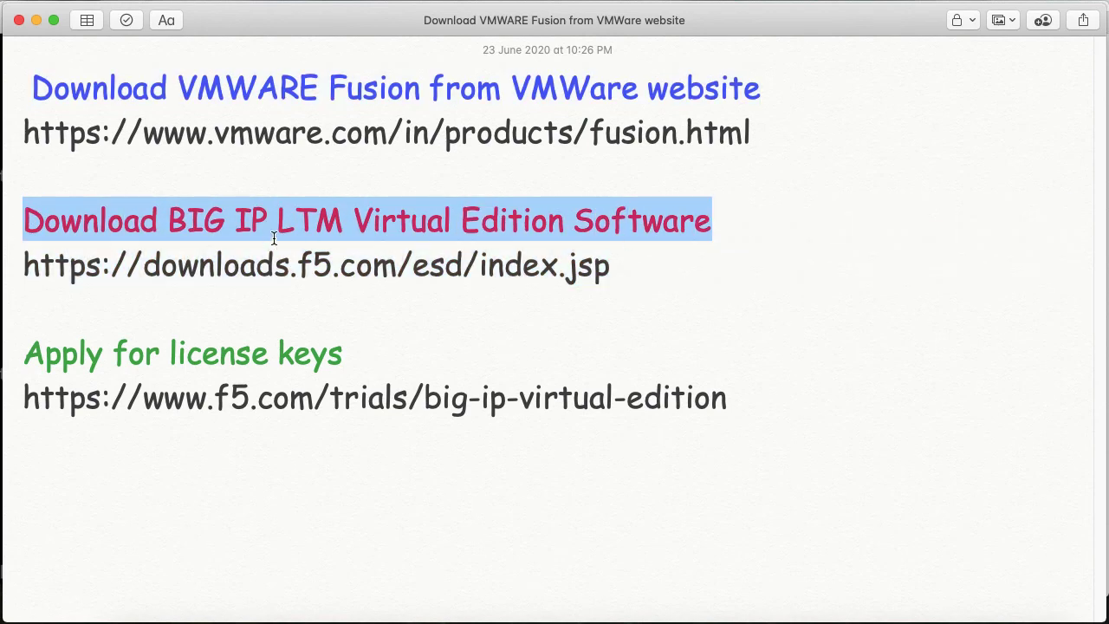
click(597, 275)
drag(597, 276, 354, 349)
click(26, 351)
click(439, 355)
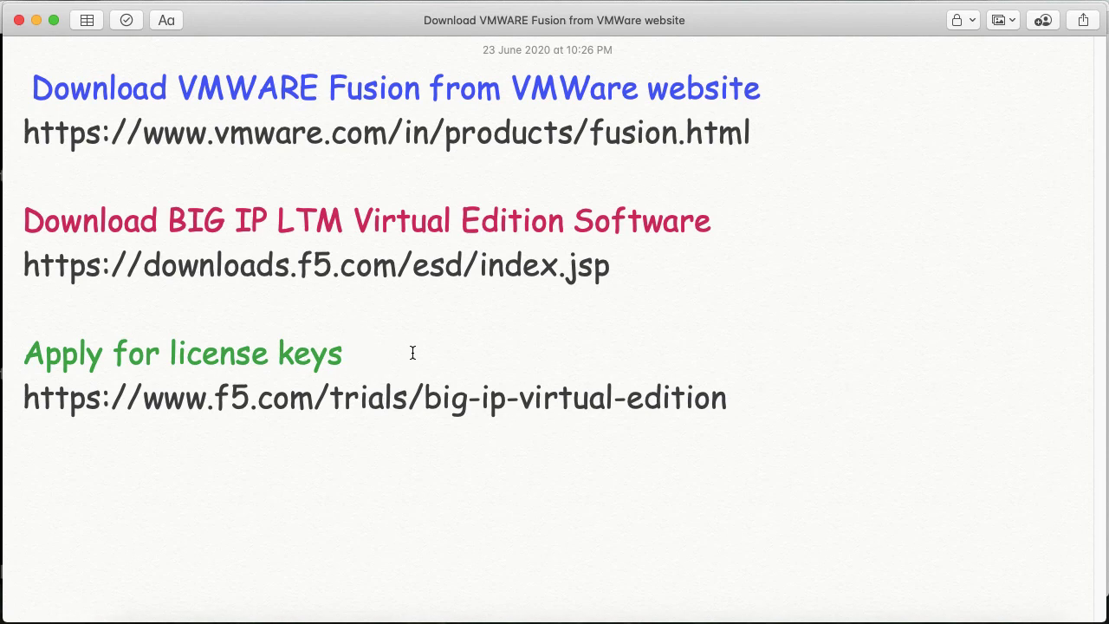
click(309, 614)
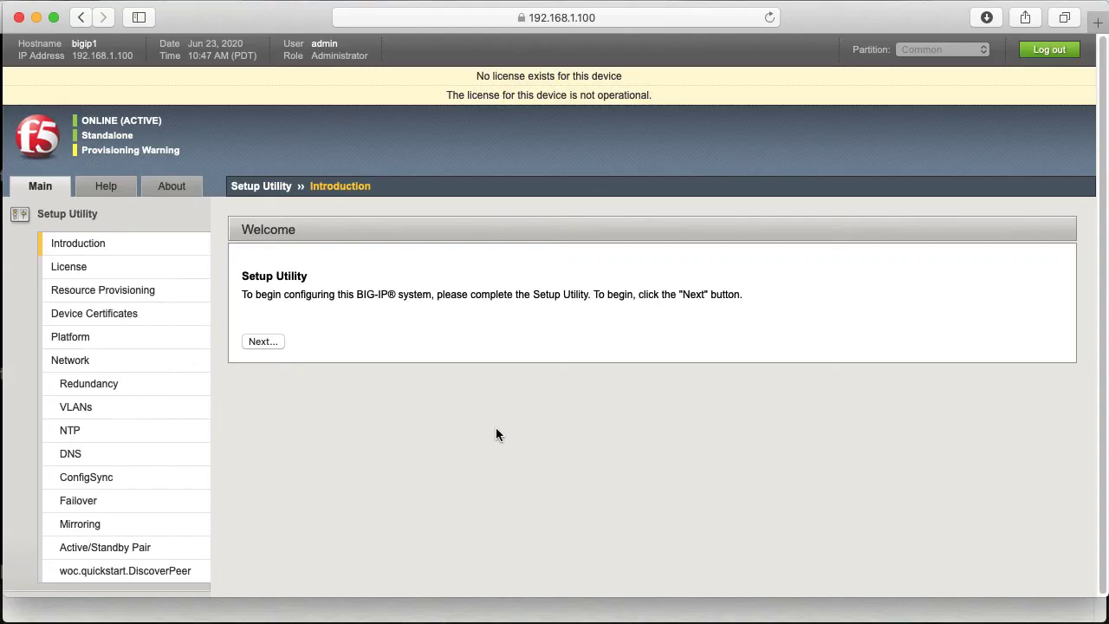